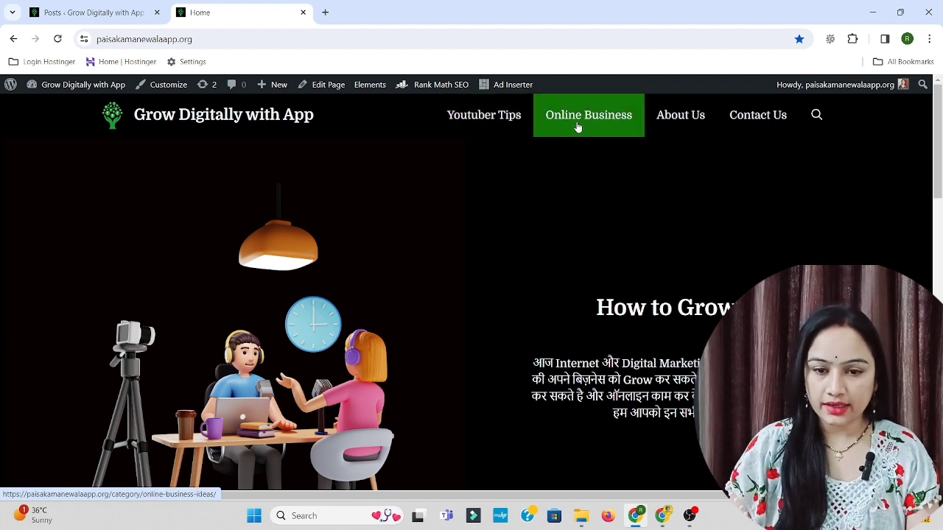
- Switch to the WordPress posts admin, show only the published posts and look through their titles and categories
{"action": "left_click", "coordinate": [89, 13]}
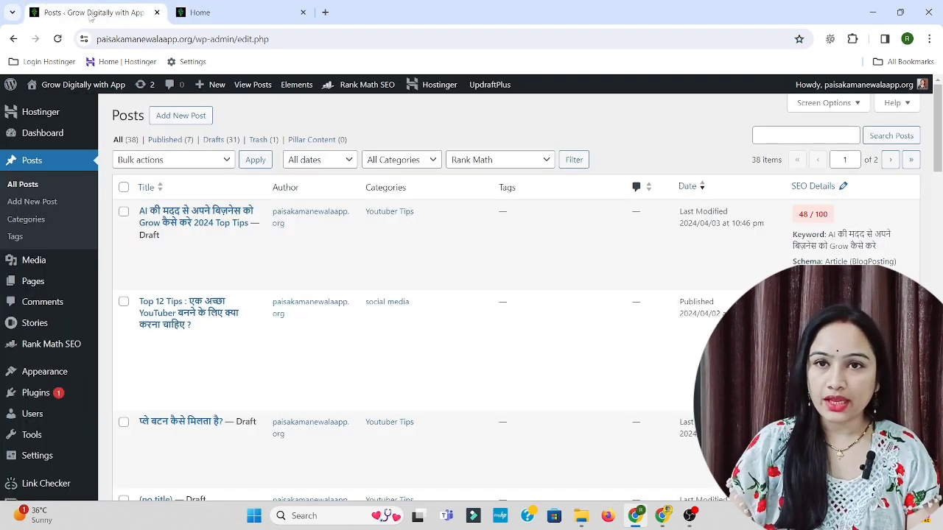
{"action": "mouse_move", "coordinate": [241, 312]}
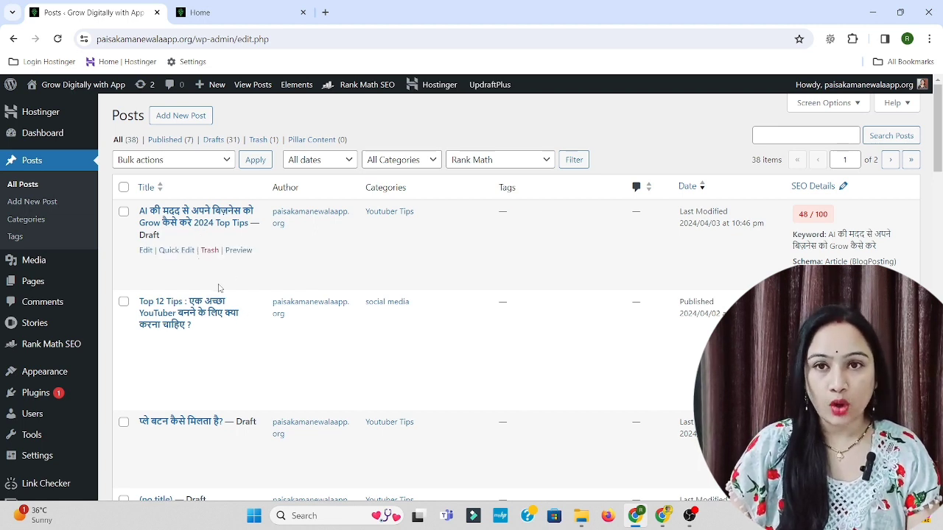
{"action": "left_click", "coordinate": [170, 143]}
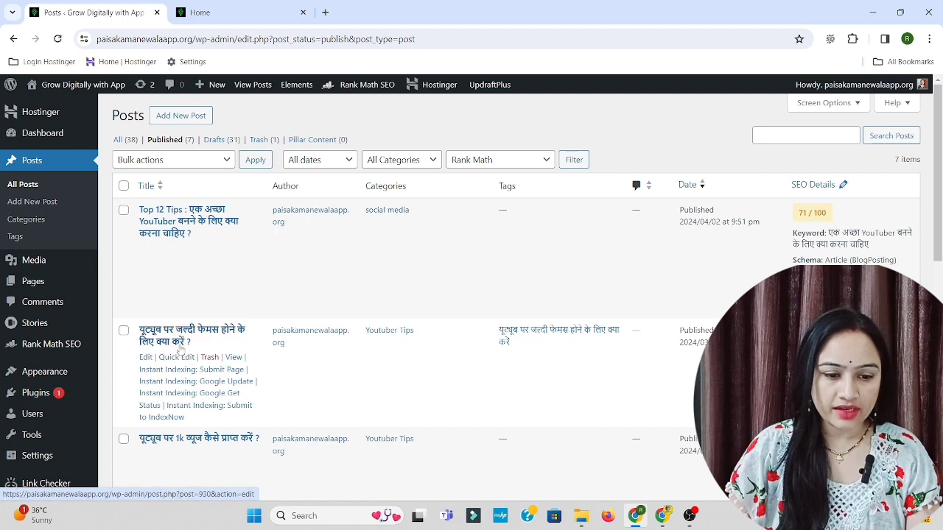
{"action": "scroll", "coordinate": [177, 352], "scroll_direction": "down", "scroll_amount": 1}
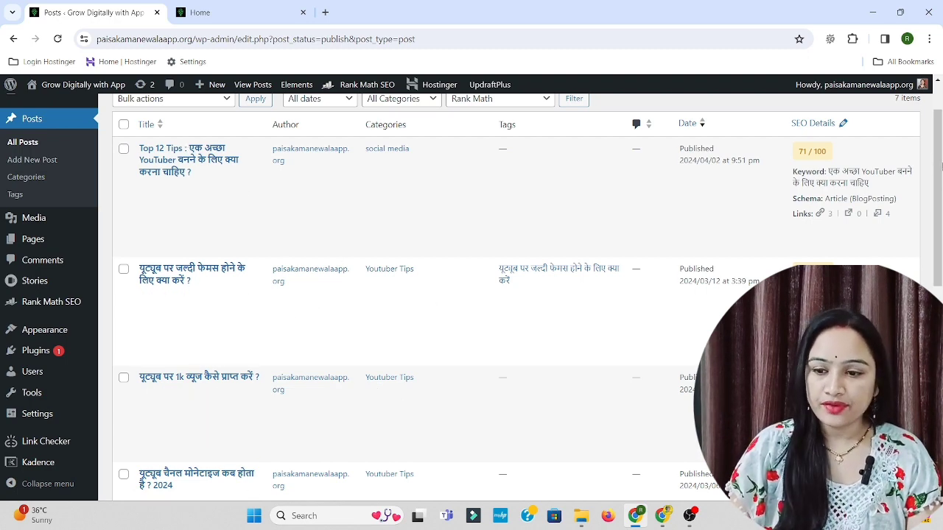
{"action": "left_click_drag", "start_coordinate": [941, 167], "coordinate": [942, 371]}
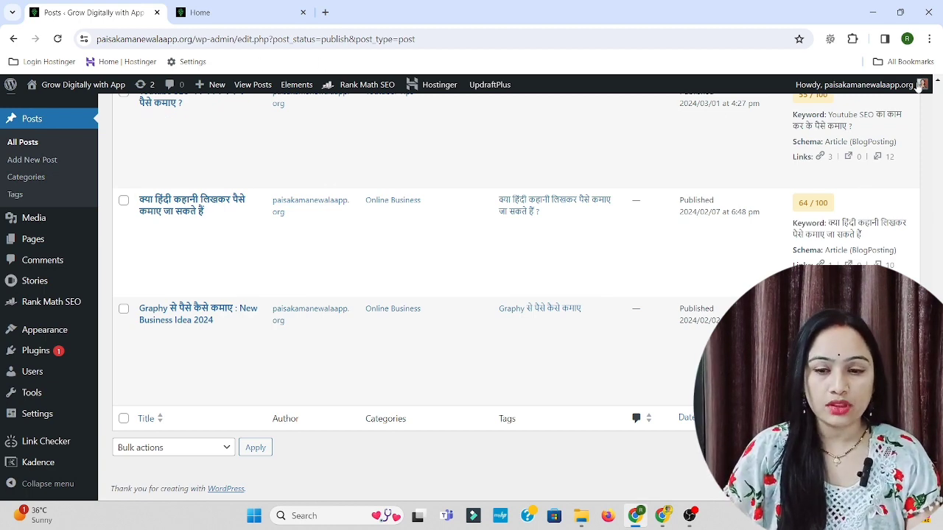
{"action": "scroll", "coordinate": [359, 150], "scroll_direction": "up", "scroll_amount": 10}
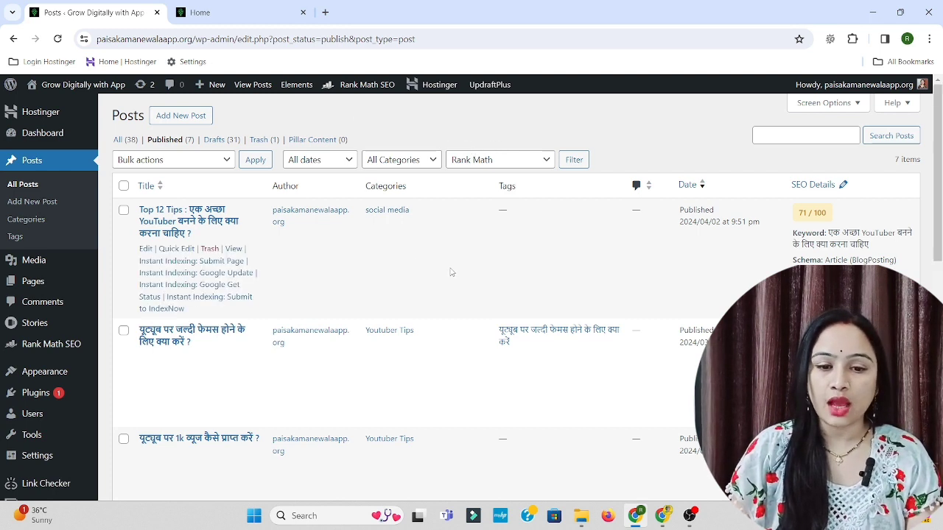
- Open the Youtuber Tips category page on the live site and look through its posts
{"action": "left_click", "coordinate": [221, 12]}
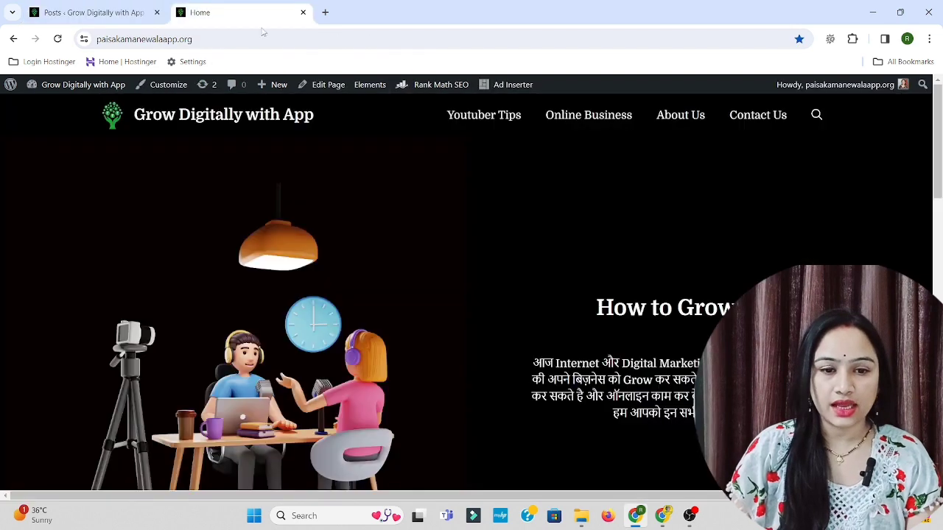
{"action": "left_click", "coordinate": [478, 117]}
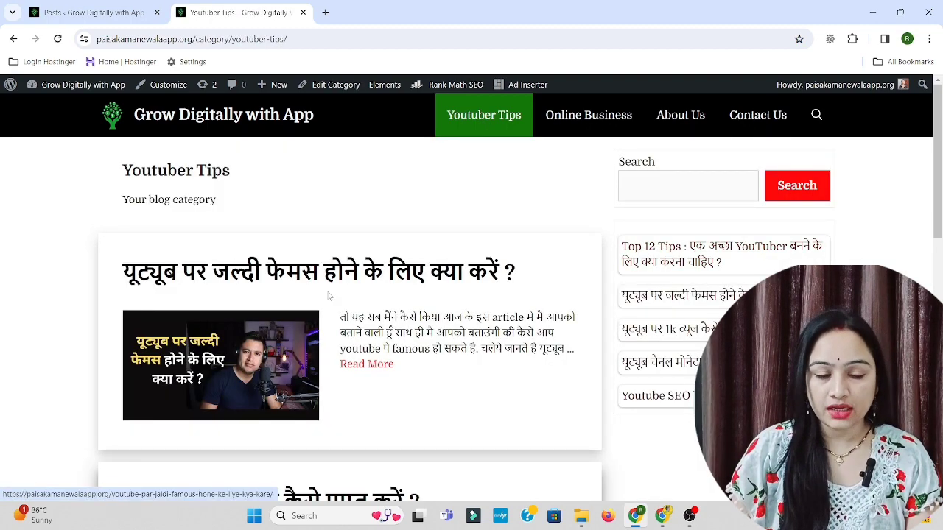
{"action": "scroll", "coordinate": [350, 339], "scroll_direction": "down", "scroll_amount": 9}
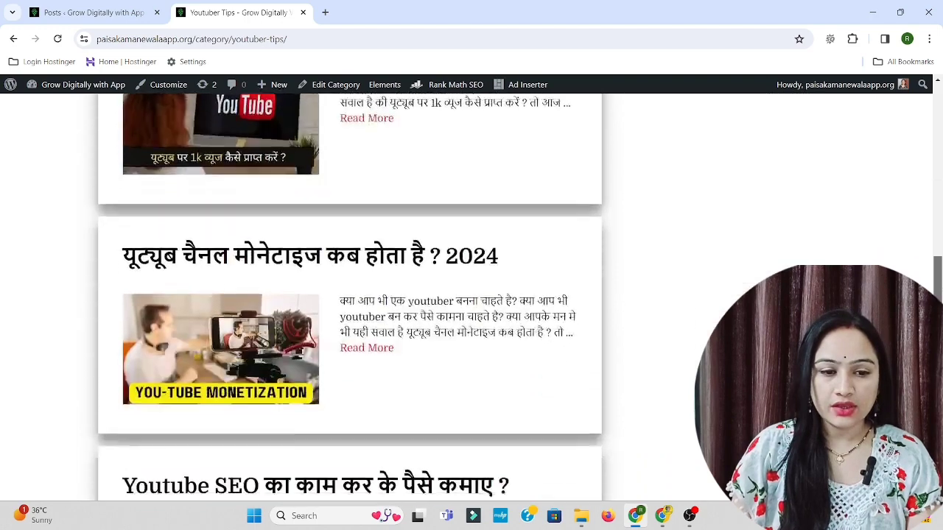
{"action": "scroll", "coordinate": [471, 296], "scroll_direction": "down", "scroll_amount": 1}
{"action": "scroll", "coordinate": [471, 296], "scroll_direction": "up", "scroll_amount": 10}
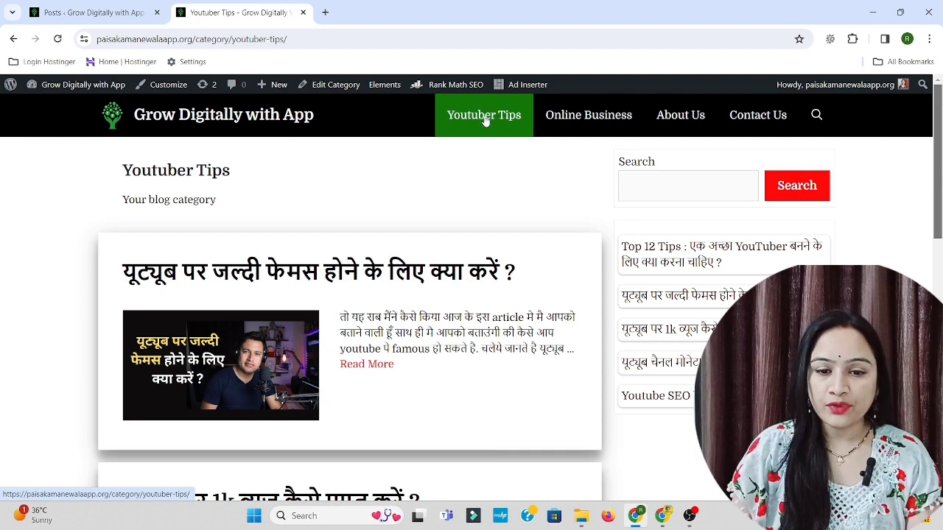
{"action": "scroll", "coordinate": [485, 120], "scroll_direction": "down", "scroll_amount": 8}
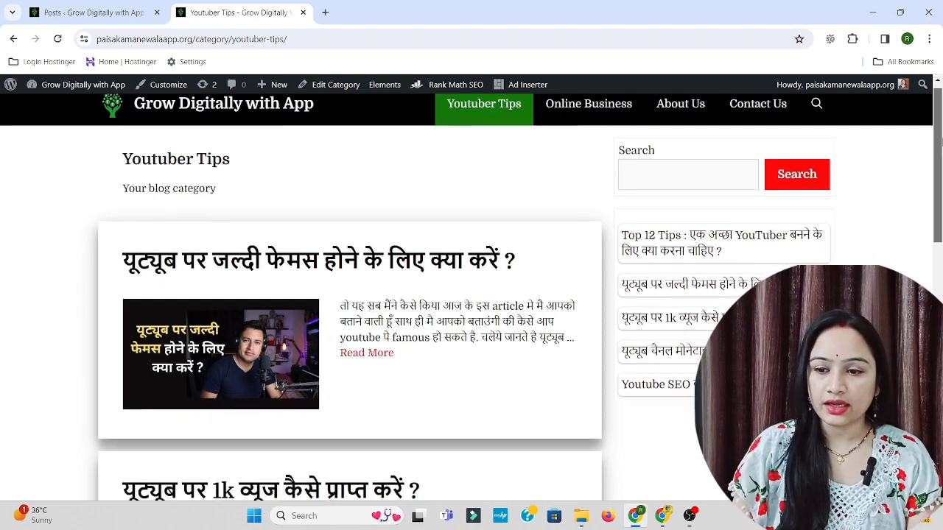
{"action": "scroll", "coordinate": [350, 295], "scroll_direction": "down", "scroll_amount": 2}
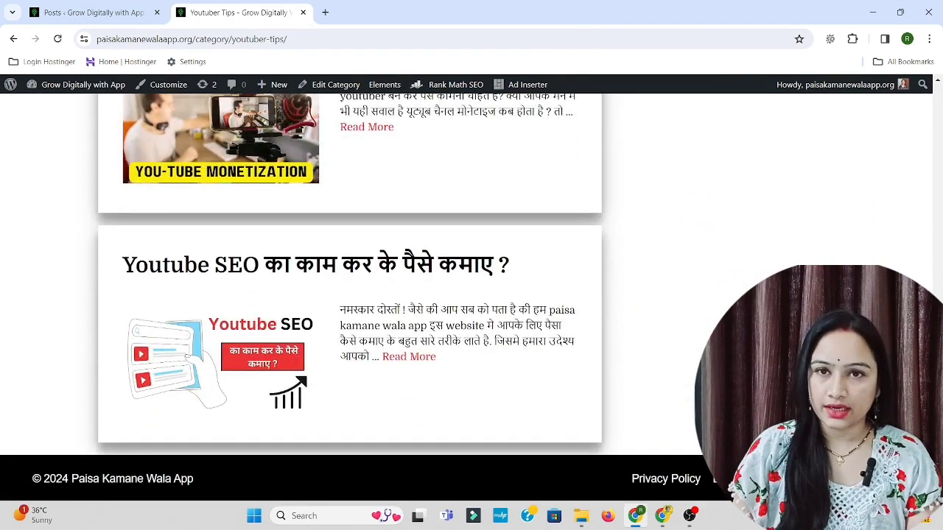
{"action": "scroll", "coordinate": [919, 122], "scroll_direction": "up", "scroll_amount": 10}
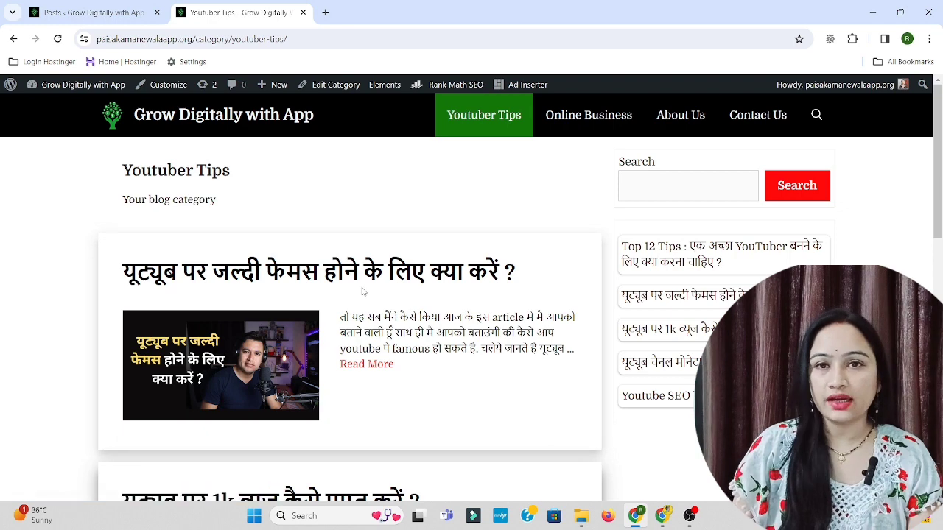
- Open the Online Business category page on the live site and look through its posts
{"action": "left_click", "coordinate": [620, 126]}
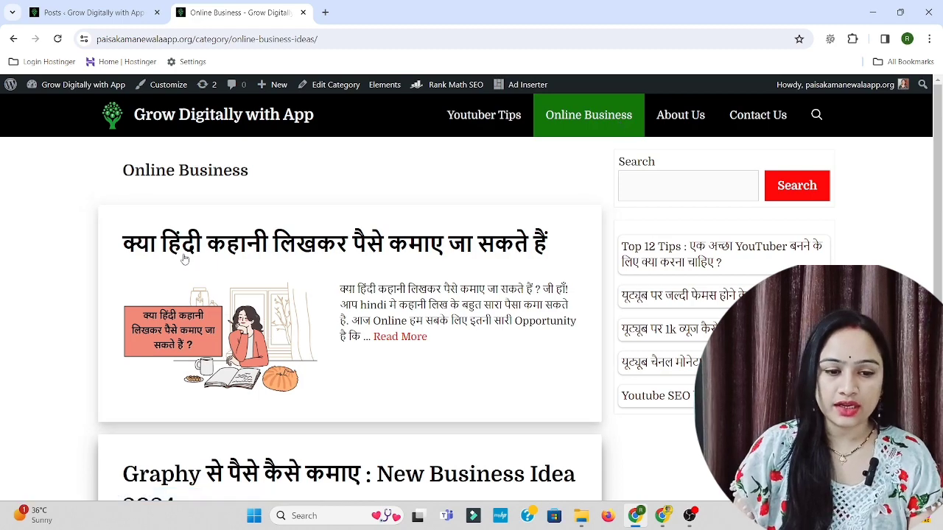
{"action": "scroll", "coordinate": [483, 247], "scroll_direction": "down", "scroll_amount": 2}
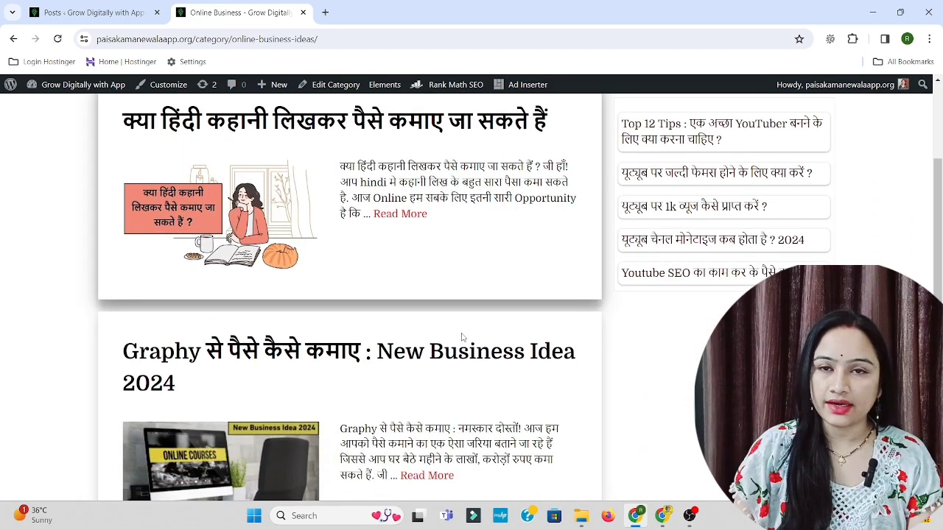
{"action": "scroll", "coordinate": [462, 337], "scroll_direction": "down", "scroll_amount": 1}
{"action": "scroll", "coordinate": [462, 337], "scroll_direction": "down", "scroll_amount": 1}
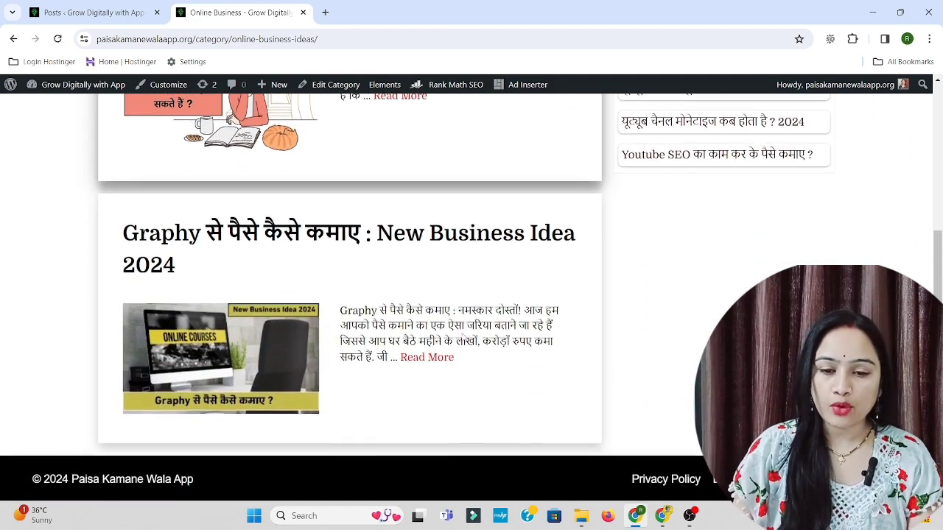
{"action": "scroll", "coordinate": [462, 340], "scroll_direction": "up", "scroll_amount": 4}
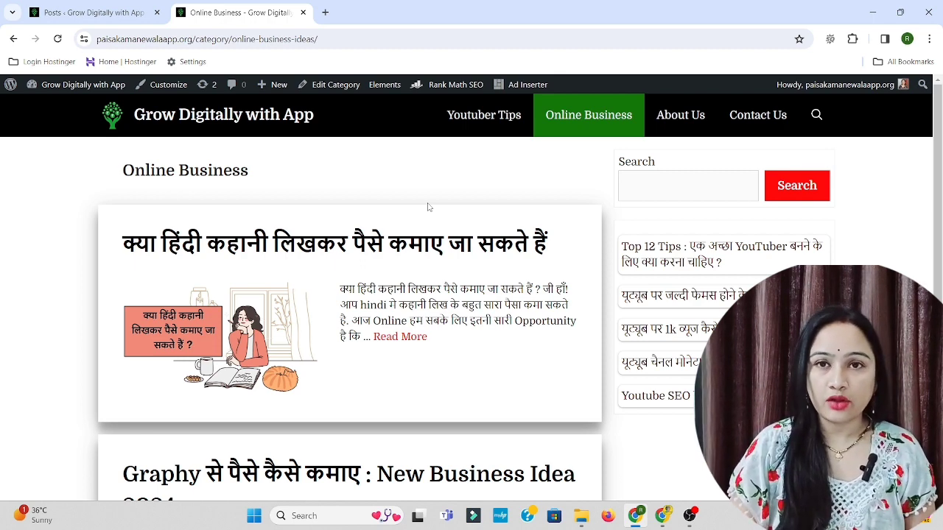
- Return to the WordPress admin, open the post categories and delete the social media category
{"action": "left_click", "coordinate": [97, 12]}
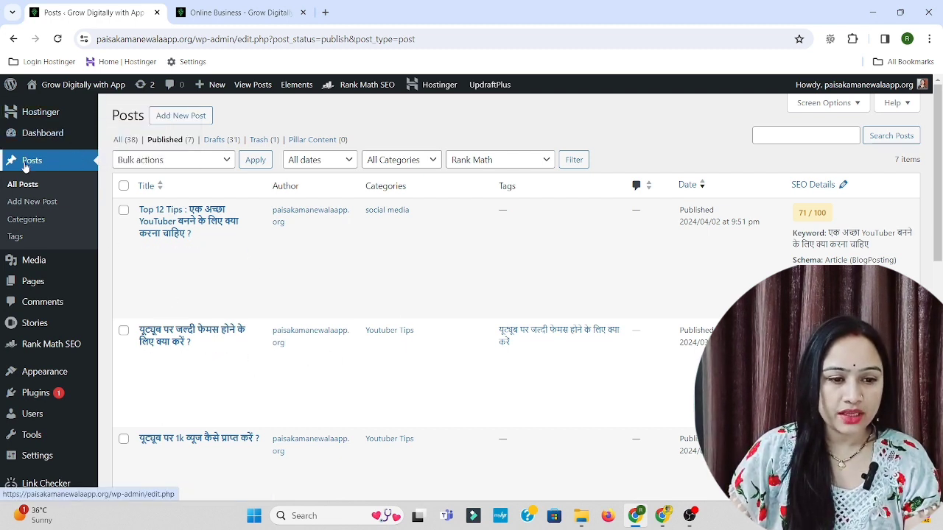
{"action": "left_click", "coordinate": [35, 223]}
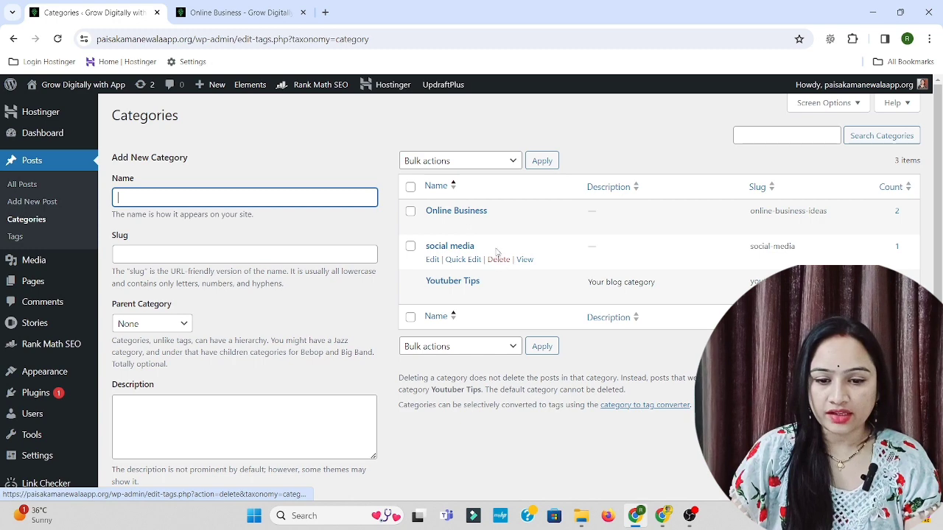
{"action": "left_click", "coordinate": [498, 262]}
{"action": "left_click", "coordinate": [523, 154]}
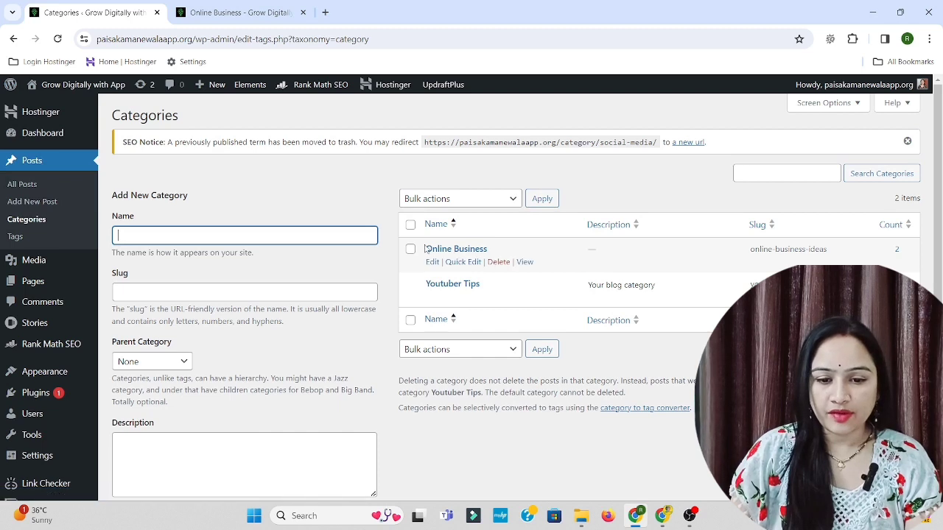
- Enter "affiliate marketing" as the name of the new category
{"action": "left_click_drag", "start_coordinate": [425, 248], "coordinate": [471, 248]}
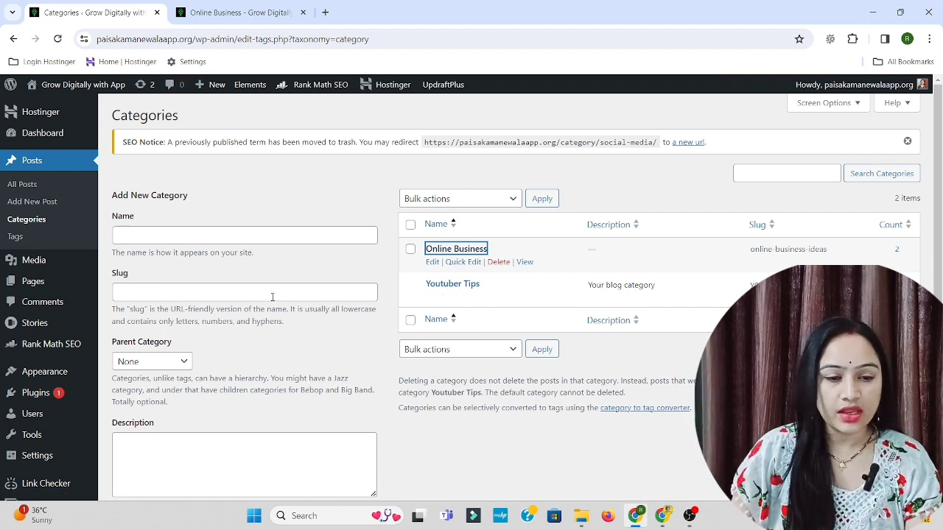
{"action": "left_click", "coordinate": [182, 236]}
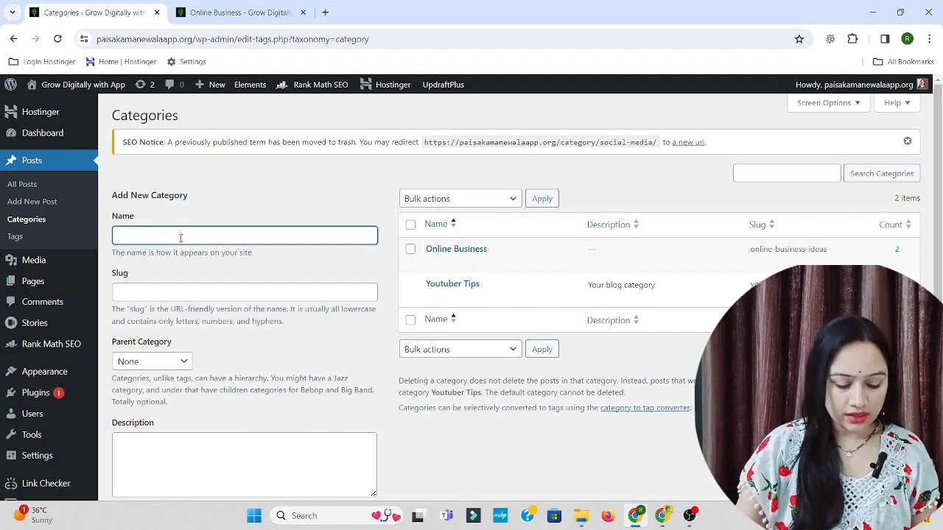
{"action": "type", "text": "affiliate"}
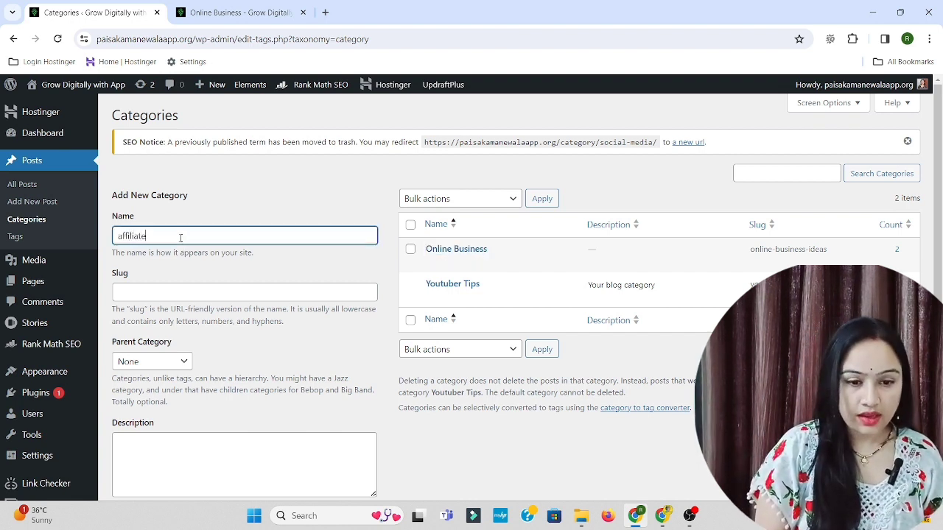
{"action": "type", "text": " marketing"}
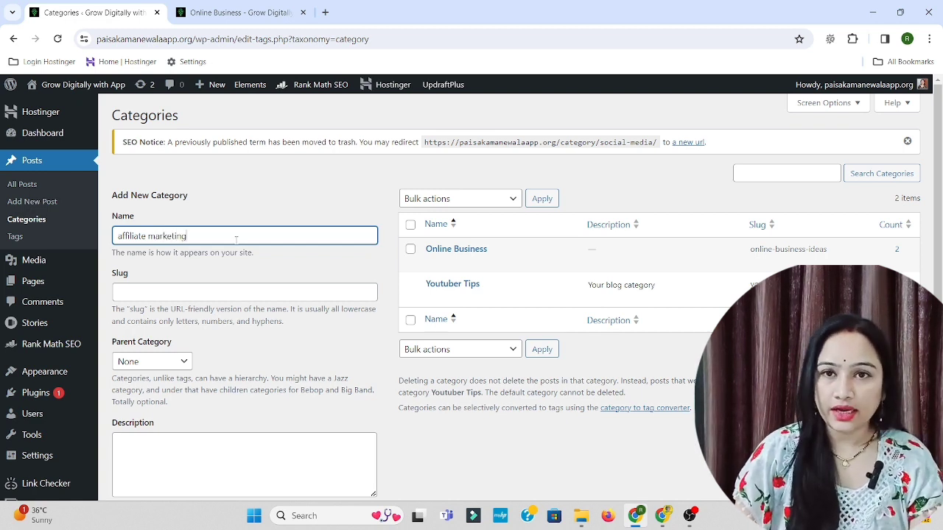
- Copy the new category's name into its slug so that the slug reads "affiliate marketing"
{"action": "key", "text": "ctrl+a"}
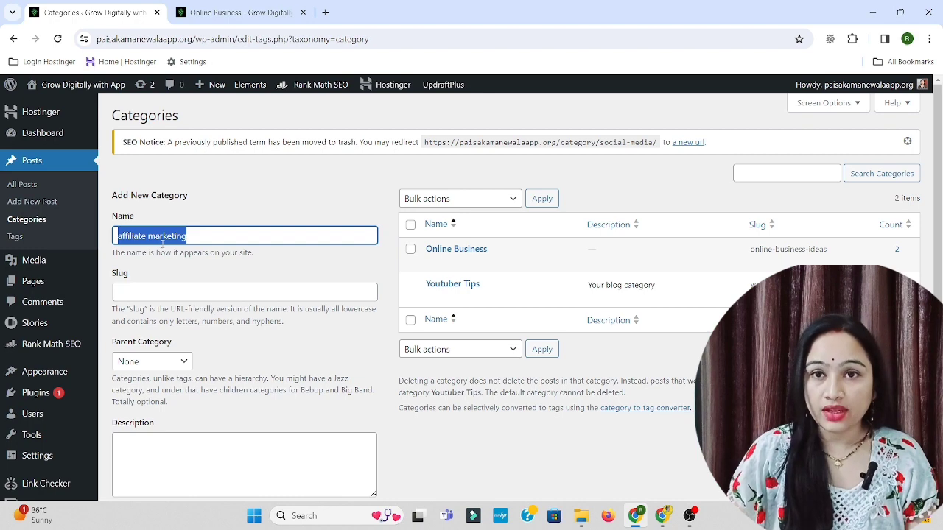
{"action": "left_click", "coordinate": [143, 293]}
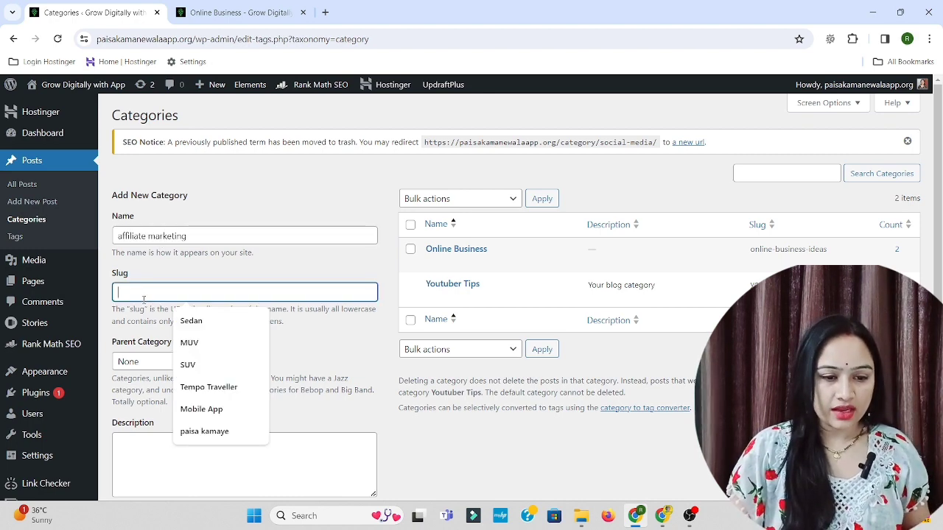
{"action": "type", "text": "Youtube tips"}
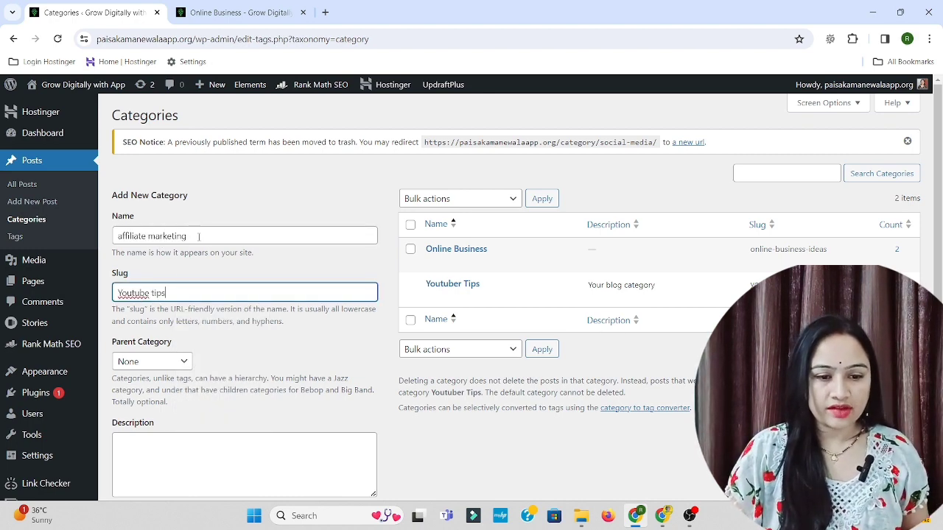
{"action": "key", "text": "shift+Tab"}
{"action": "key", "text": "ctrl+c"}
{"action": "key", "text": "Tab"}
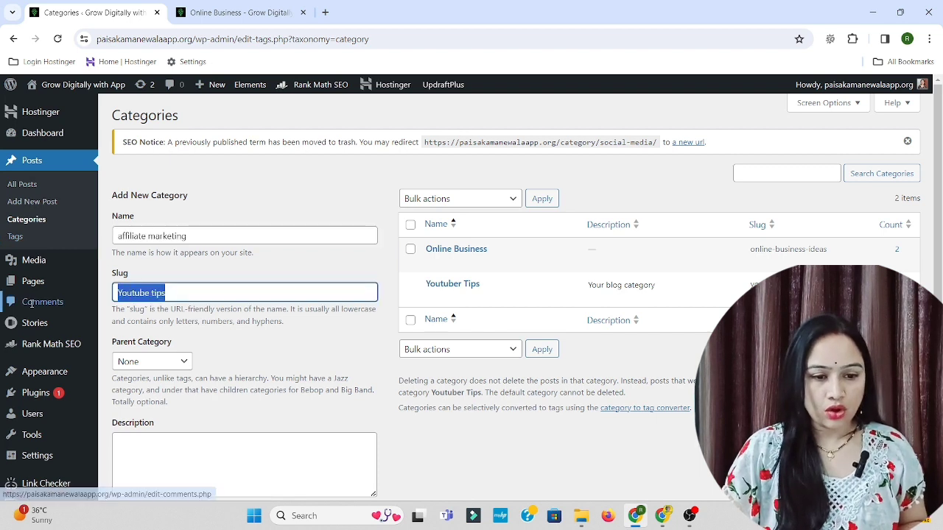
{"action": "key", "text": "ctrl+v"}
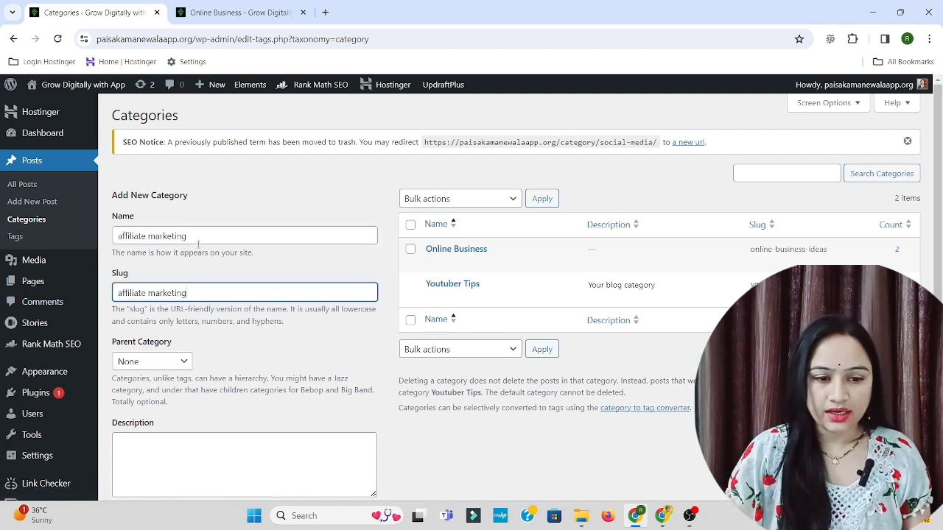
- Capitalize both words of the new category's name to read "Affiliate Marketing"
{"action": "double_click", "coordinate": [122, 237]}
{"action": "left_click", "coordinate": [123, 237]}
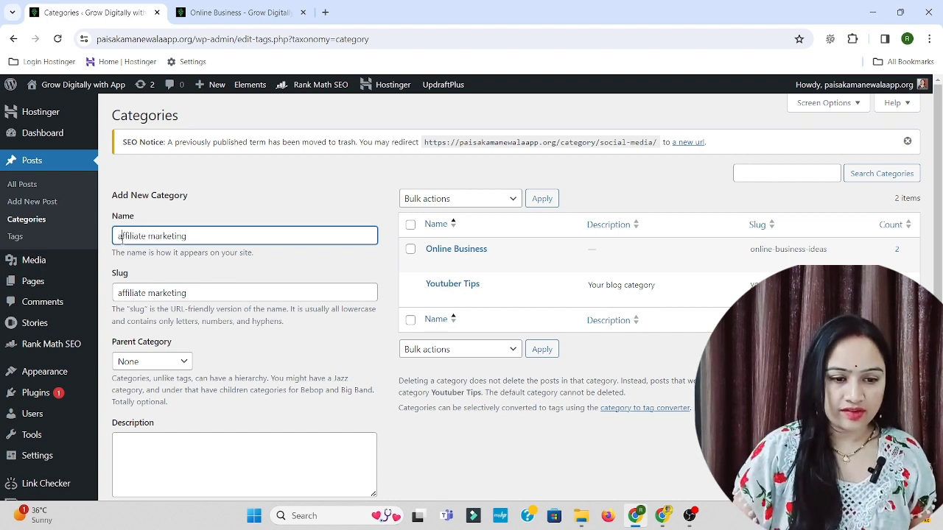
{"action": "key", "text": "BackSpace"}
{"action": "type", "text": "A"}
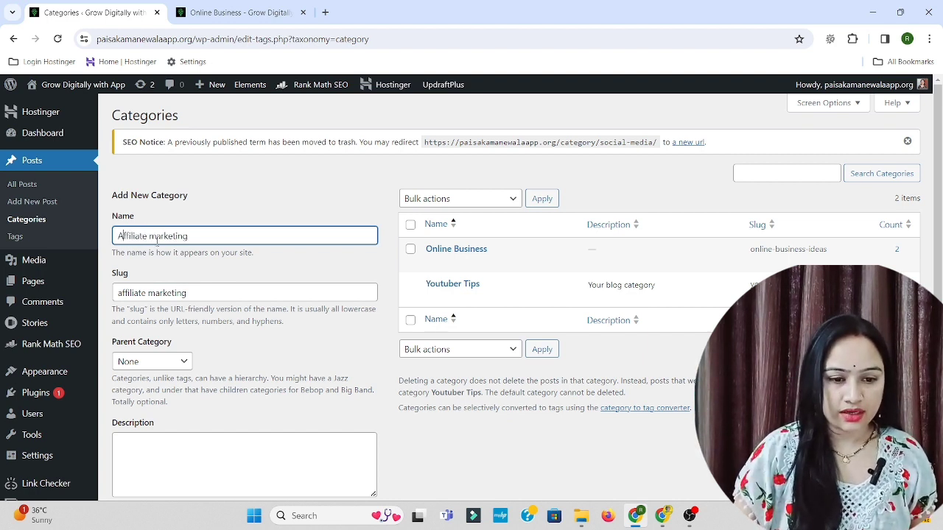
{"action": "key", "text": "BackSpace"}
{"action": "type", "text": "M"}
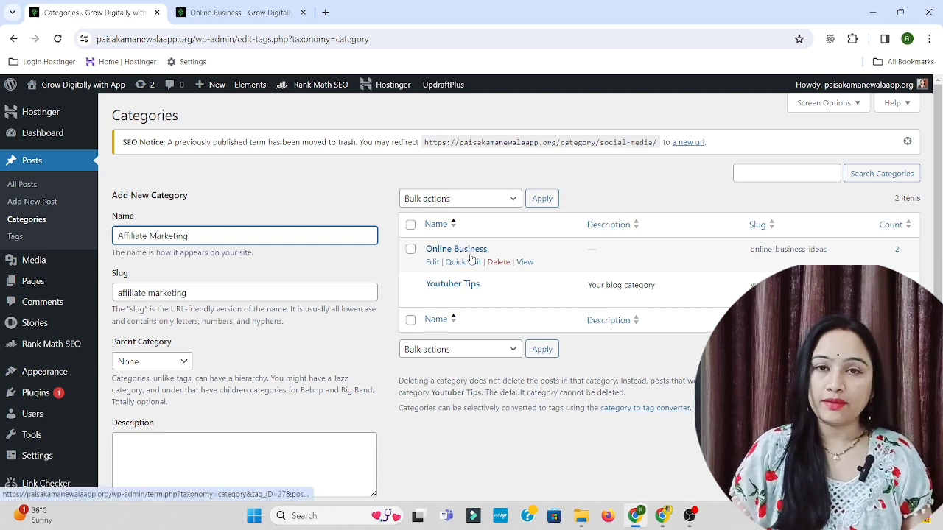
- Set the parent category of the new category to Online Business
{"action": "left_click", "coordinate": [185, 365]}
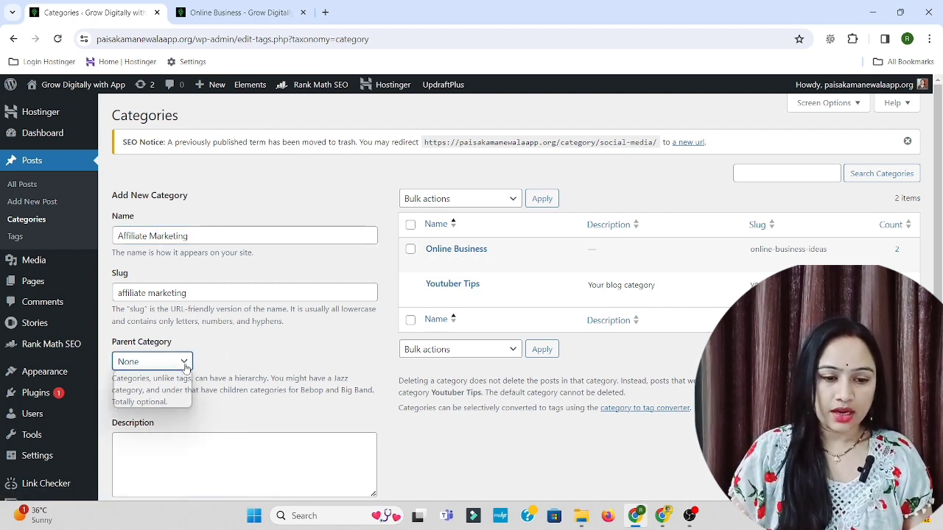
{"action": "left_click", "coordinate": [185, 365]}
{"action": "left_click", "coordinate": [185, 365]}
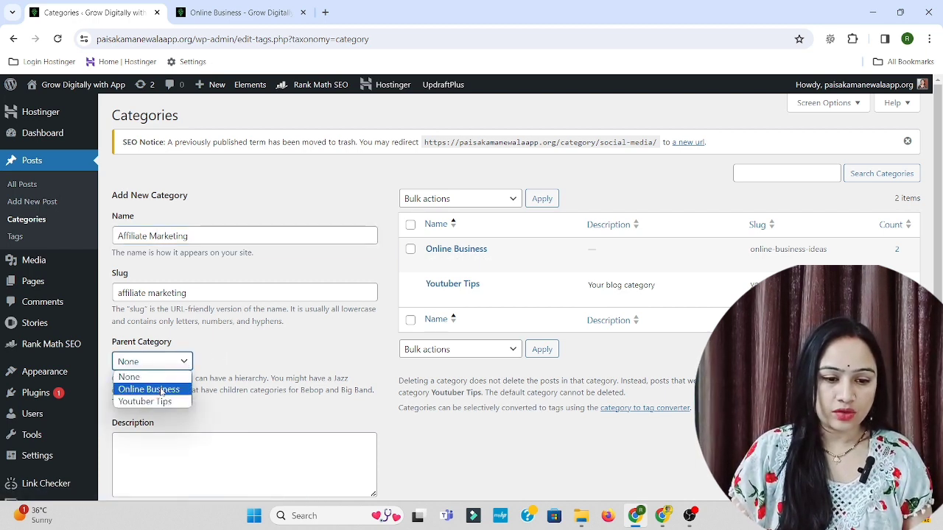
{"action": "left_click", "coordinate": [161, 390]}
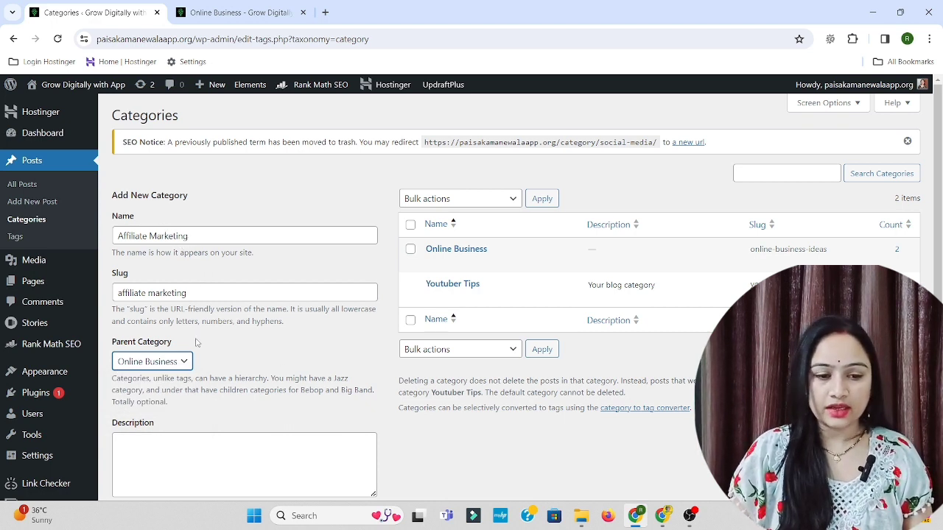
- Try None as the new category's parent and set it back to Online Business
{"action": "left_click", "coordinate": [186, 362]}
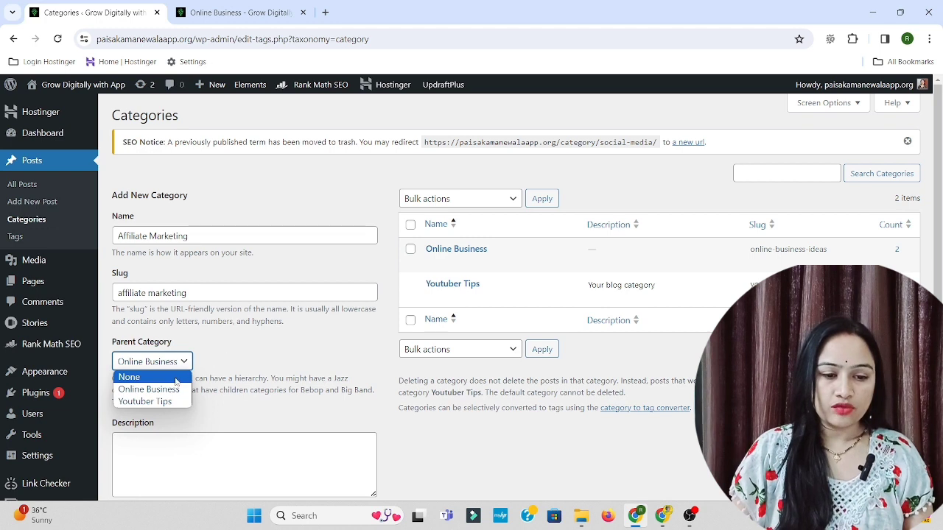
{"action": "left_click", "coordinate": [178, 375]}
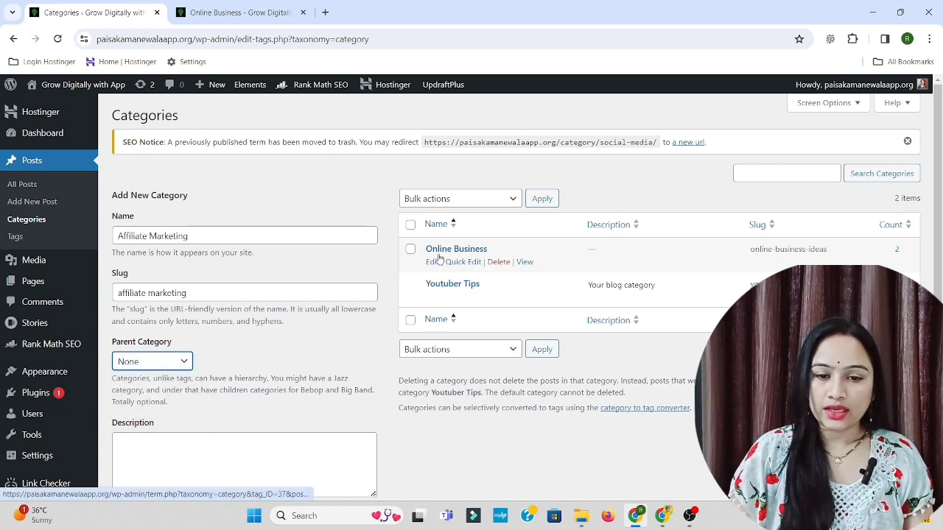
{"action": "left_click", "coordinate": [179, 364]}
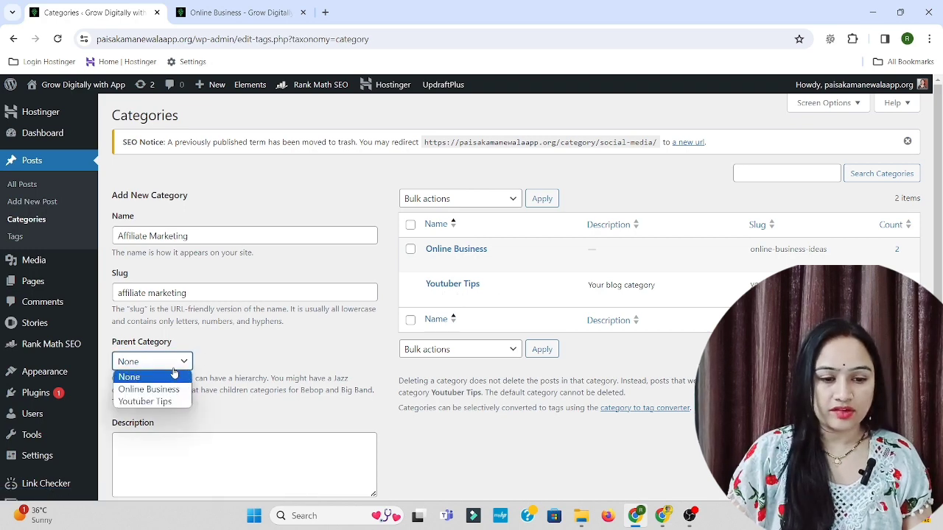
{"action": "left_click", "coordinate": [168, 391]}
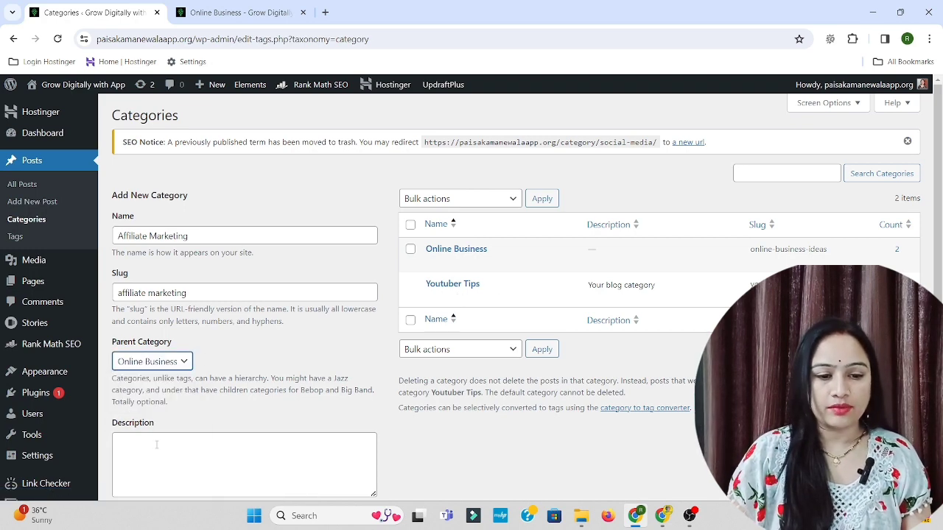
- Add the Affiliate Marketing category with its description left empty
{"action": "scroll", "coordinate": [177, 368], "scroll_direction": "down", "scroll_amount": 2}
{"action": "left_click", "coordinate": [170, 347]}
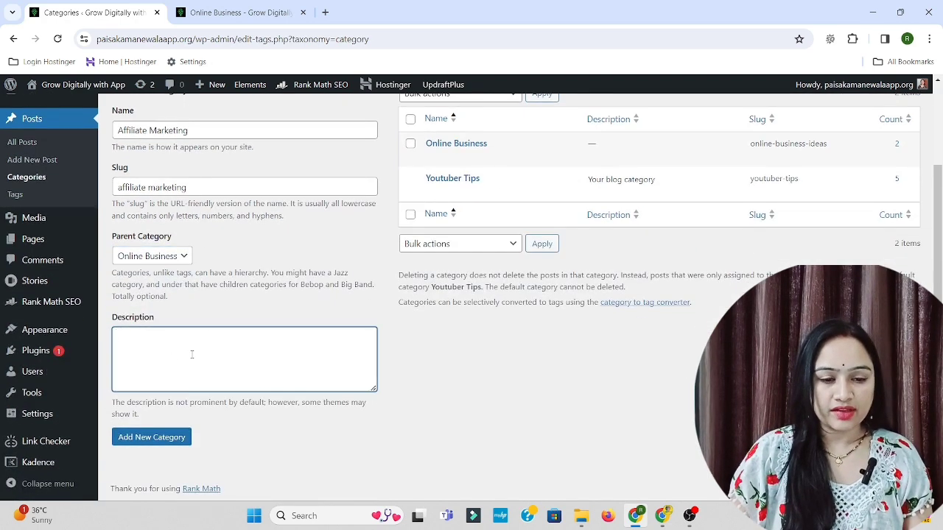
{"action": "left_click", "coordinate": [158, 440]}
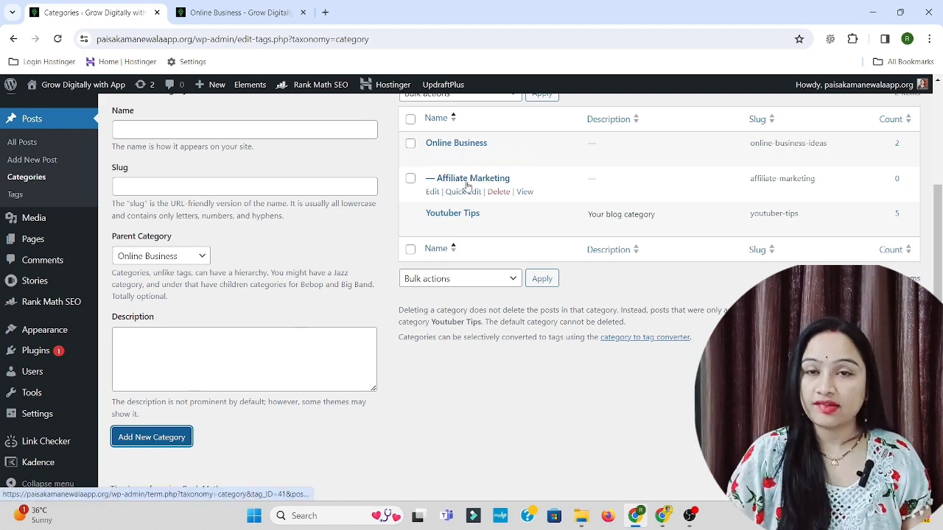
- Enter "Social Media" as the name of another new category and copy it into the slug
{"action": "scroll", "coordinate": [131, 199], "scroll_direction": "up", "scroll_amount": 1}
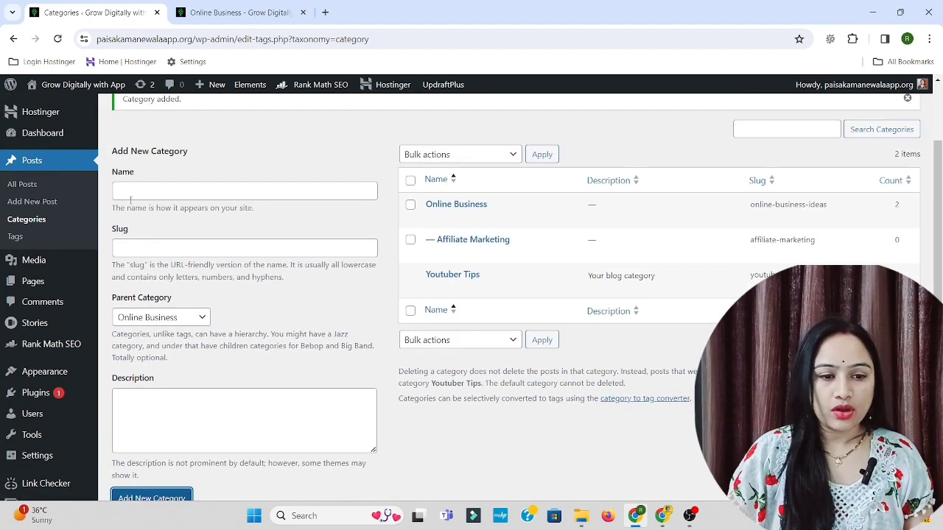
{"action": "left_click", "coordinate": [131, 194]}
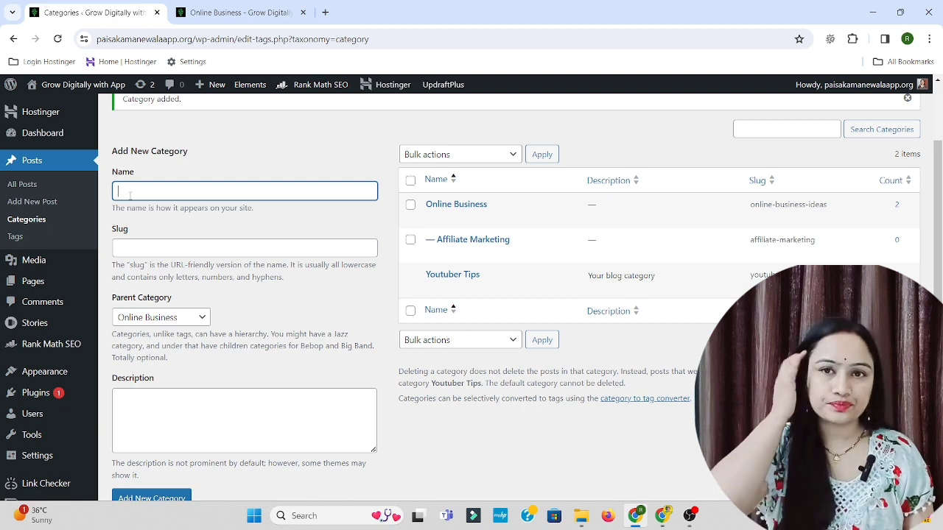
{"action": "type", "text": "Soc"}
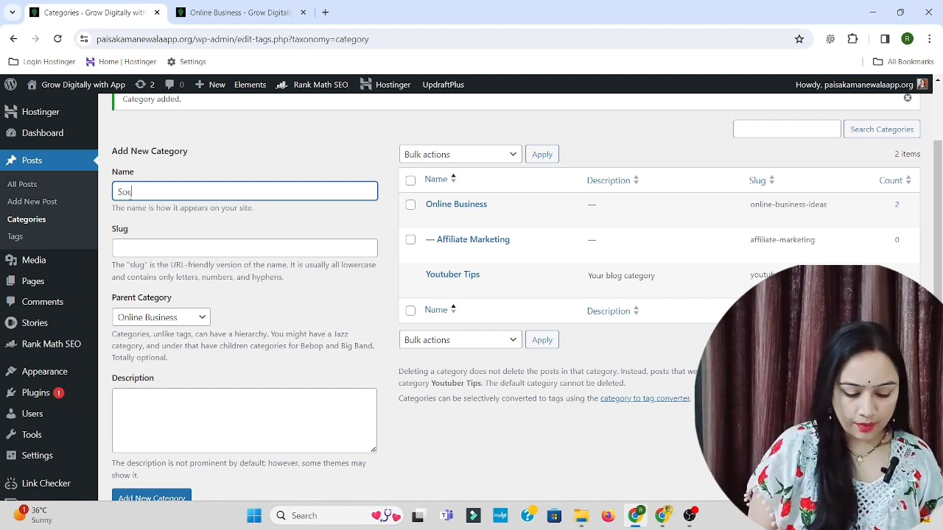
{"action": "type", "text": "ial Media"}
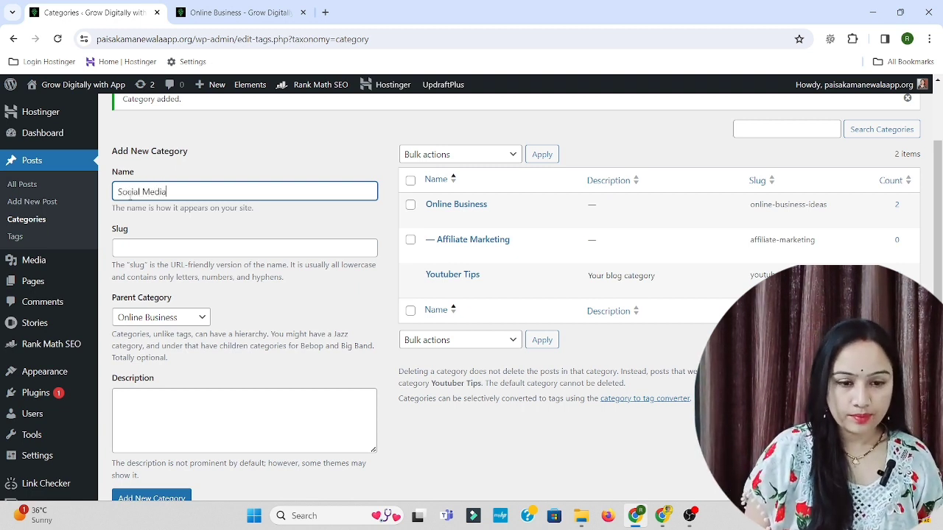
{"action": "key", "text": "ctrl+a"}
{"action": "key", "text": "ctrl+c"}
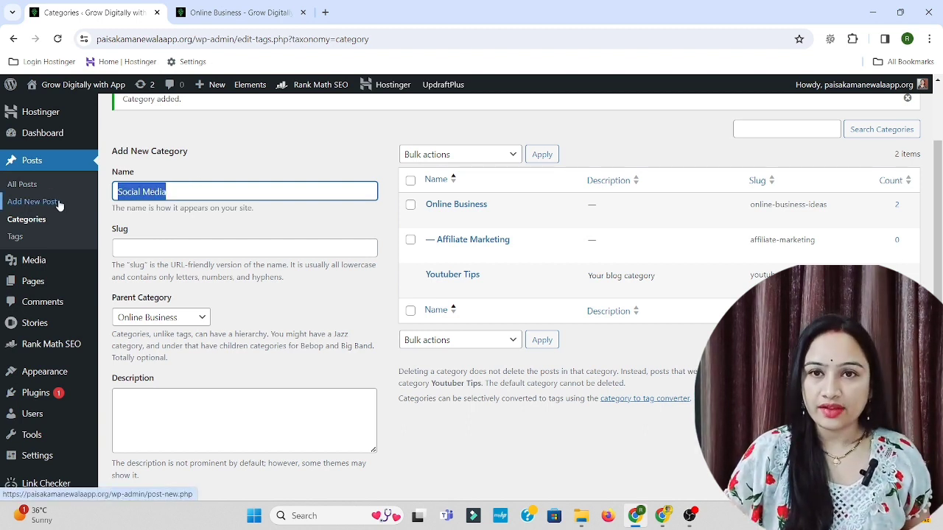
{"action": "left_click", "coordinate": [124, 247]}
{"action": "key", "text": "ctrl+v"}
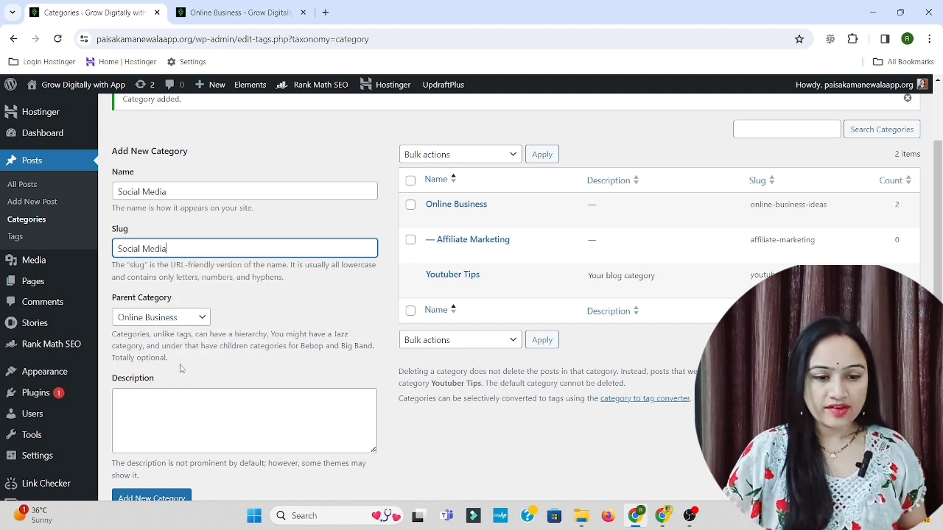
- Set the Social Media category's parent to None and add it as a top-level category
{"action": "left_click", "coordinate": [188, 321]}
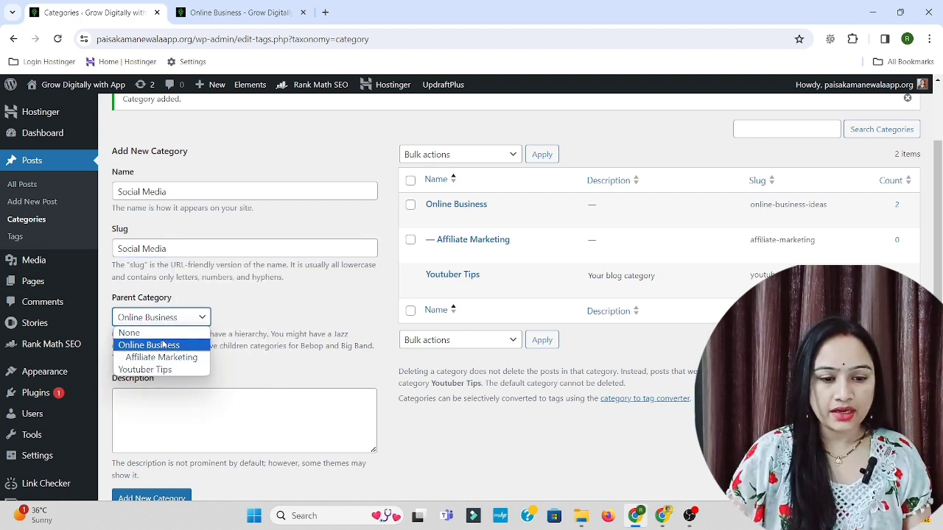
{"action": "left_click", "coordinate": [156, 330]}
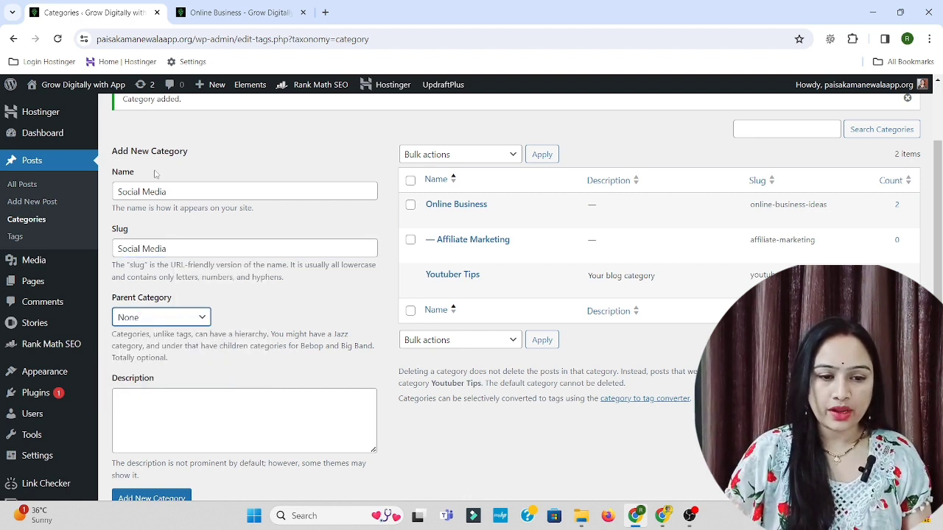
{"action": "left_click", "coordinate": [159, 498]}
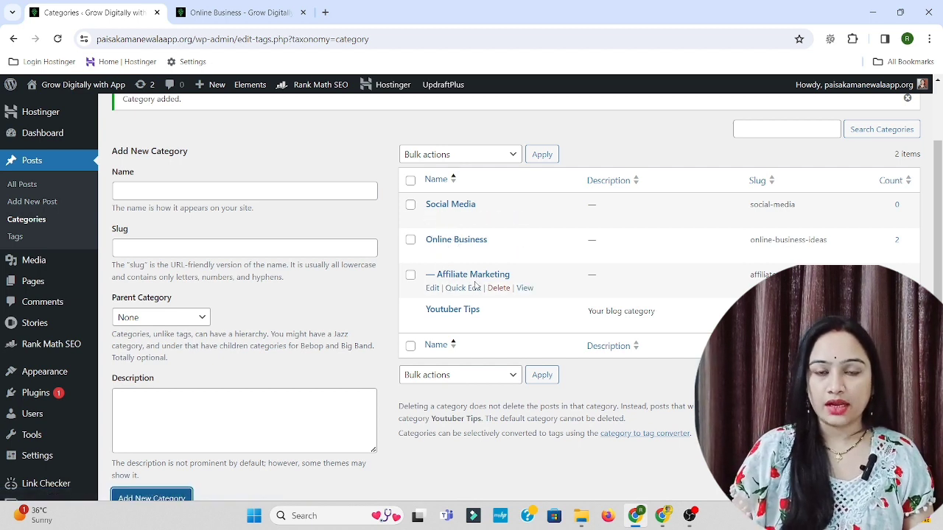
- Review the available parent categories and the live site's current navigation bar
{"action": "left_click", "coordinate": [158, 324]}
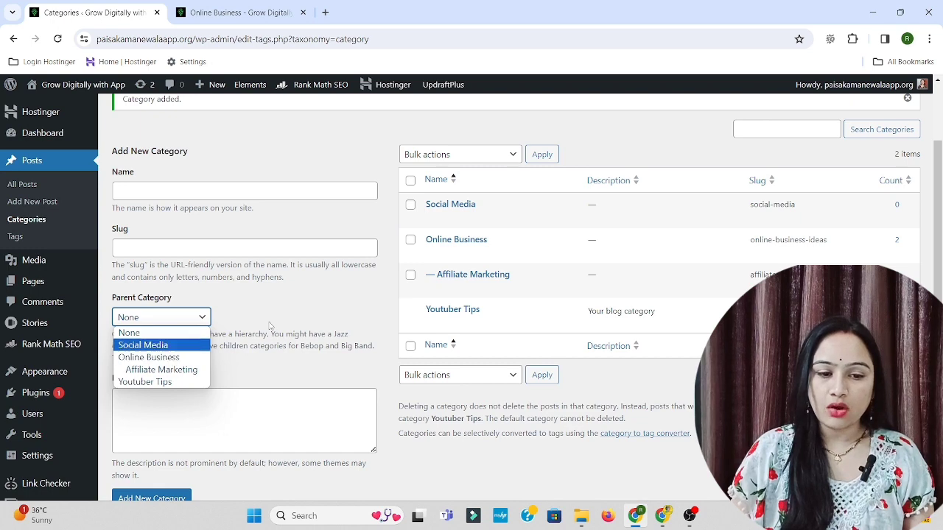
{"action": "left_click", "coordinate": [419, 318]}
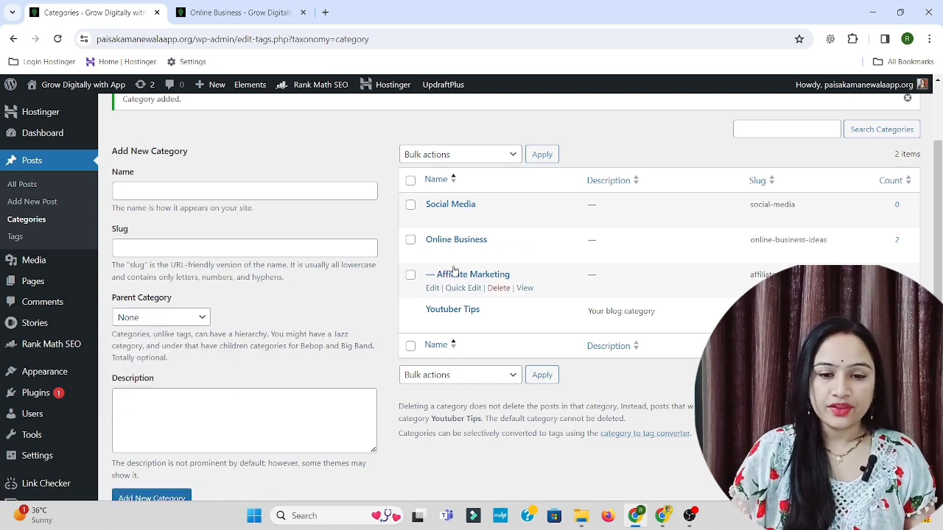
{"action": "left_click", "coordinate": [221, 12]}
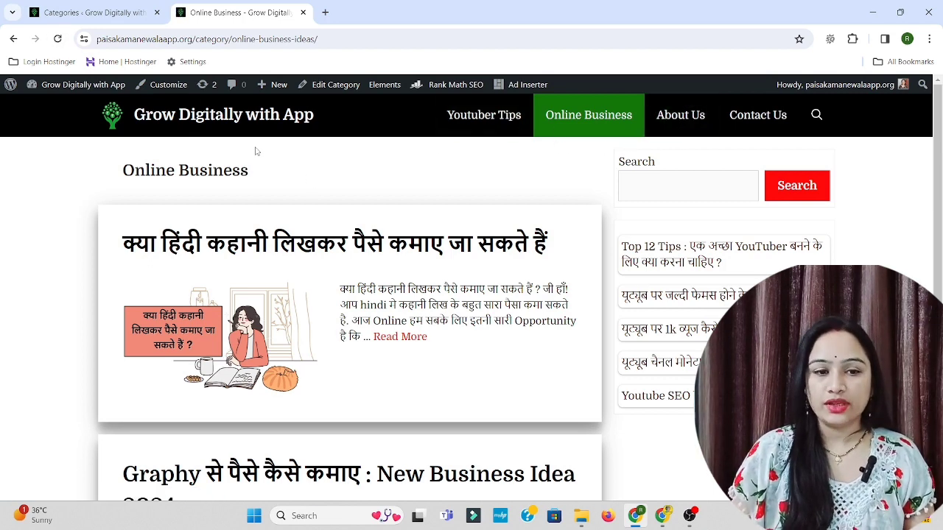
{"action": "left_click", "coordinate": [97, 14]}
- Open the site's menu editor and load Main Menu (Primary Menu) for editing
{"action": "mouse_move", "coordinate": [55, 375]}
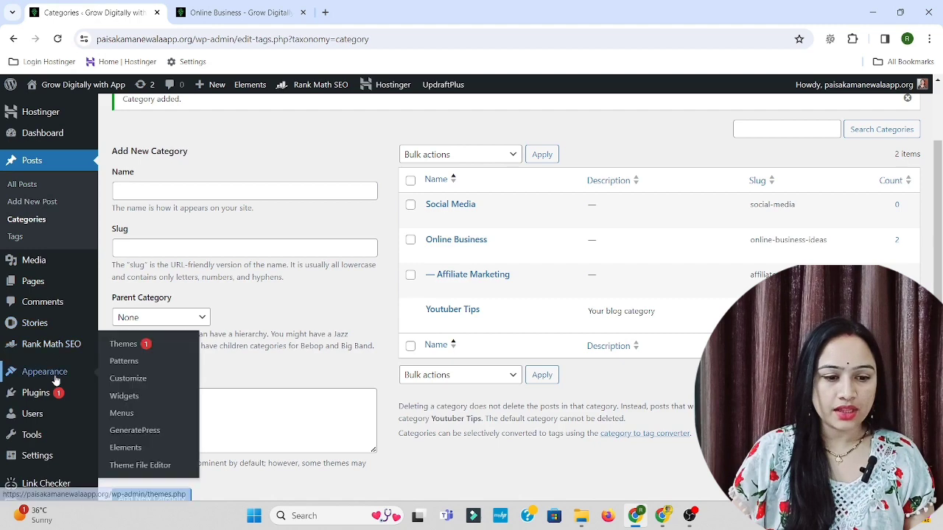
{"action": "left_click", "coordinate": [131, 416]}
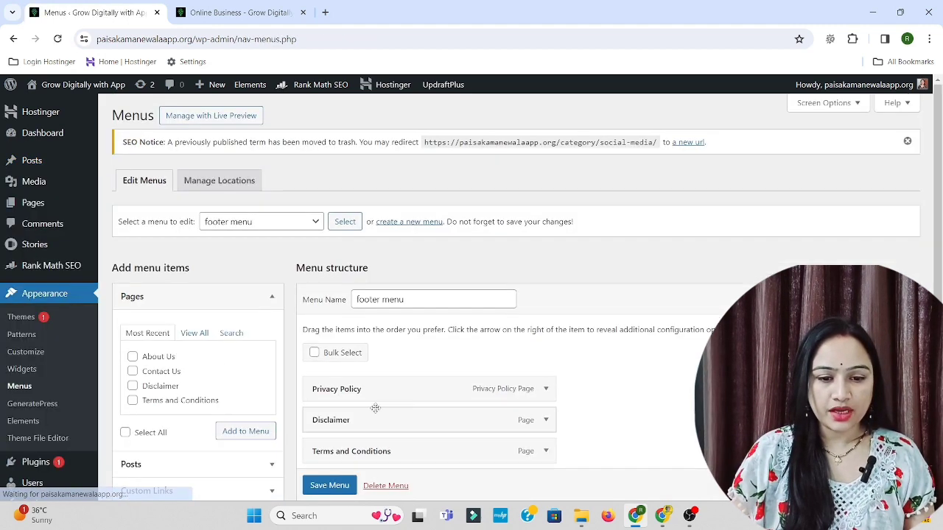
{"action": "left_click", "coordinate": [247, 231]}
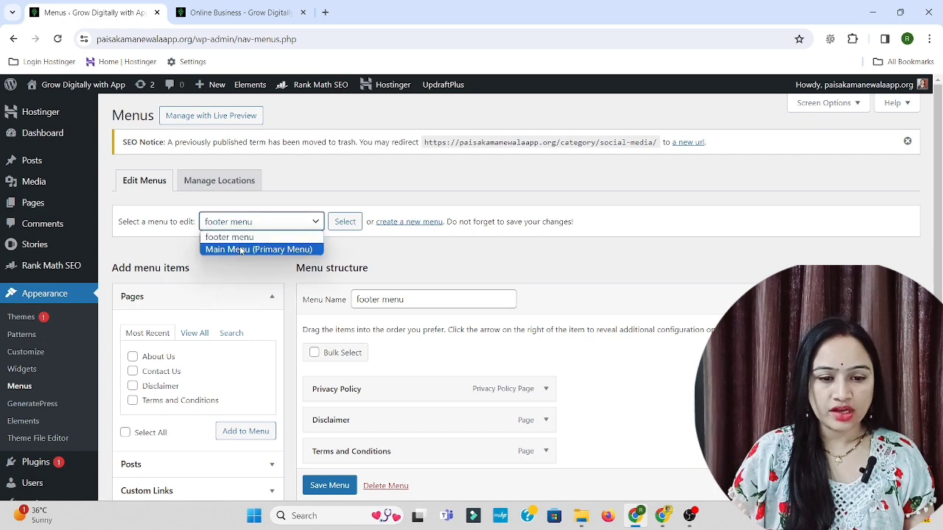
{"action": "left_click", "coordinate": [244, 249]}
{"action": "scroll", "coordinate": [242, 253], "scroll_direction": "down", "scroll_amount": 2}
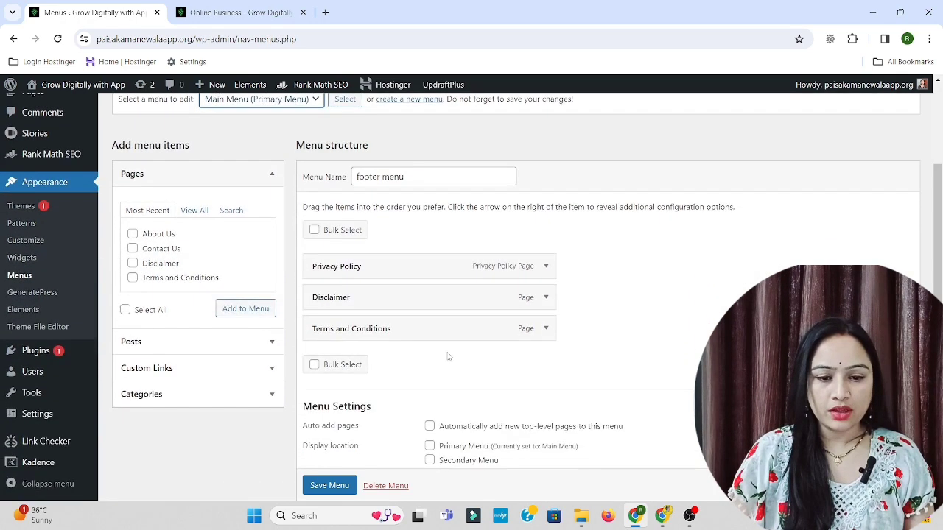
{"action": "left_click", "coordinate": [344, 101]}
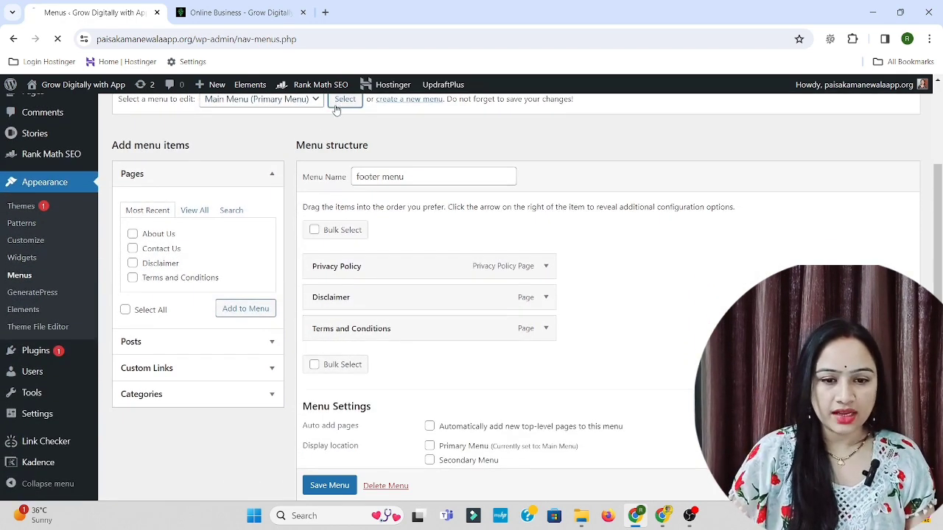
{"action": "scroll", "coordinate": [456, 338], "scroll_direction": "down", "scroll_amount": 2}
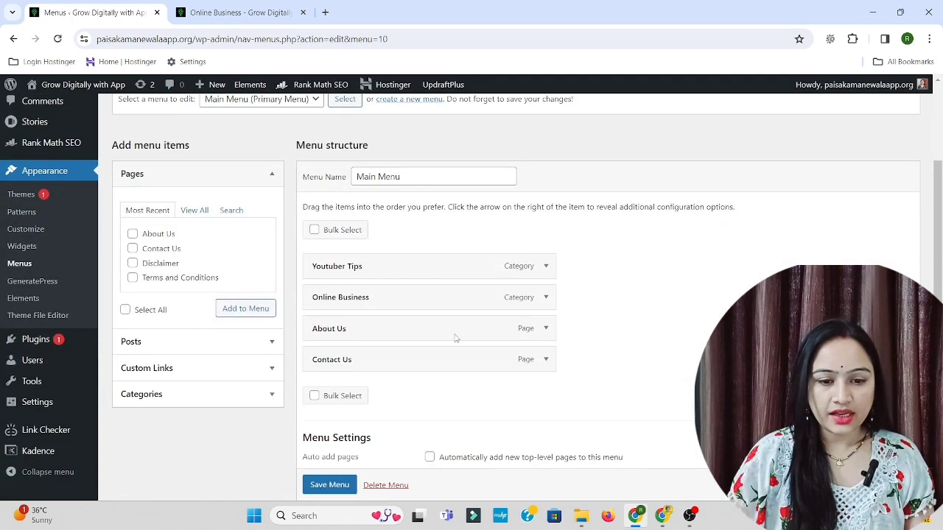
- Add the Affiliate Marketing and Social Media categories to the Main Menu structure
{"action": "left_click", "coordinate": [258, 12]}
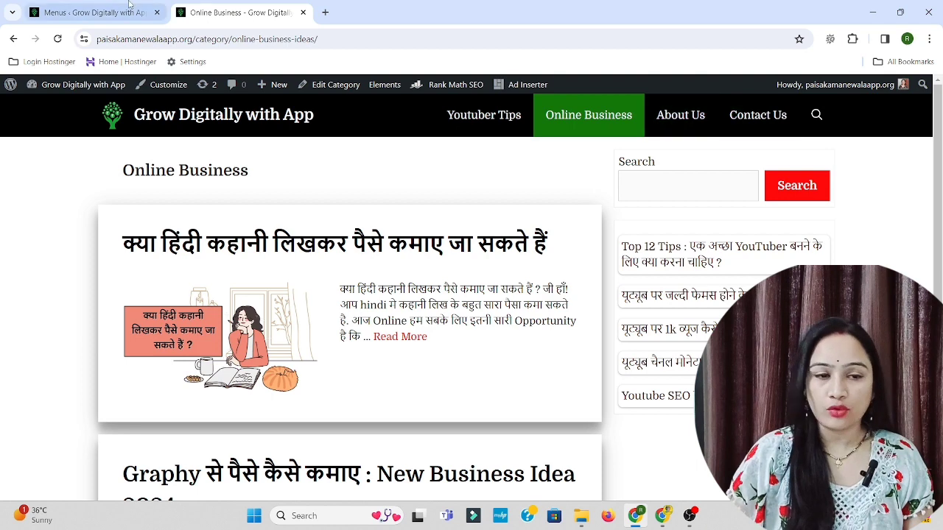
{"action": "left_click", "coordinate": [99, 13]}
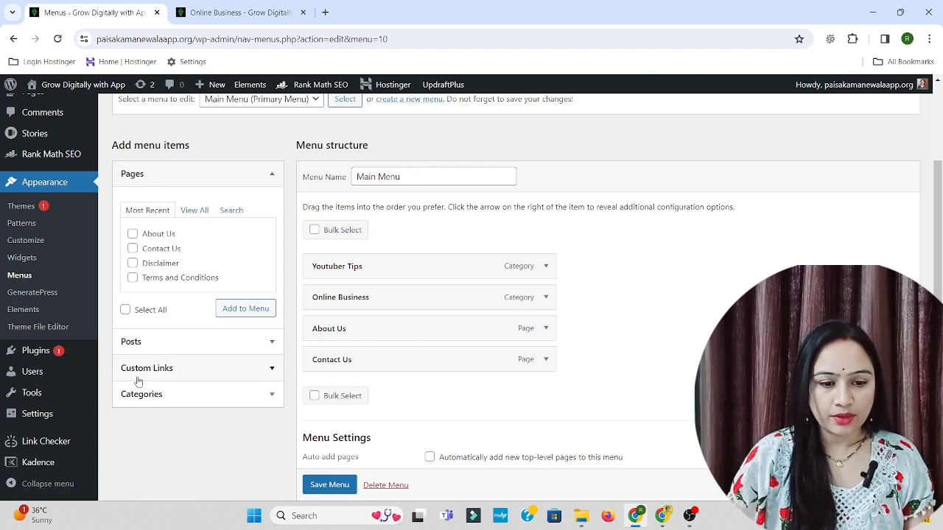
{"action": "left_click", "coordinate": [148, 398]}
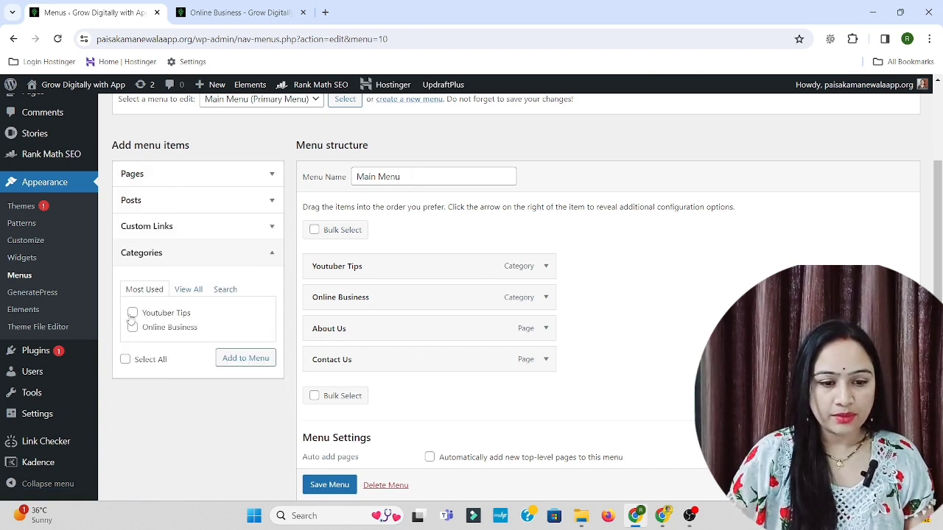
{"action": "left_click", "coordinate": [188, 290]}
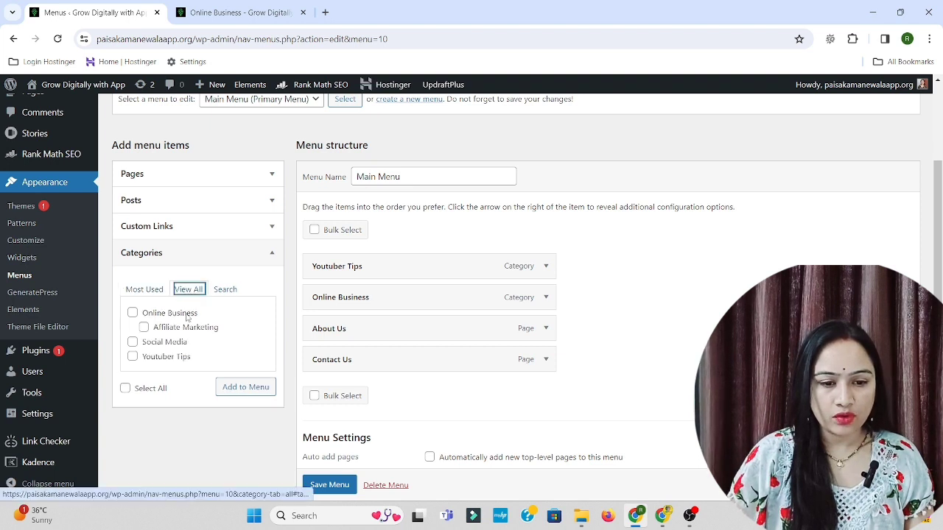
{"action": "left_click", "coordinate": [145, 328]}
{"action": "left_click", "coordinate": [132, 343]}
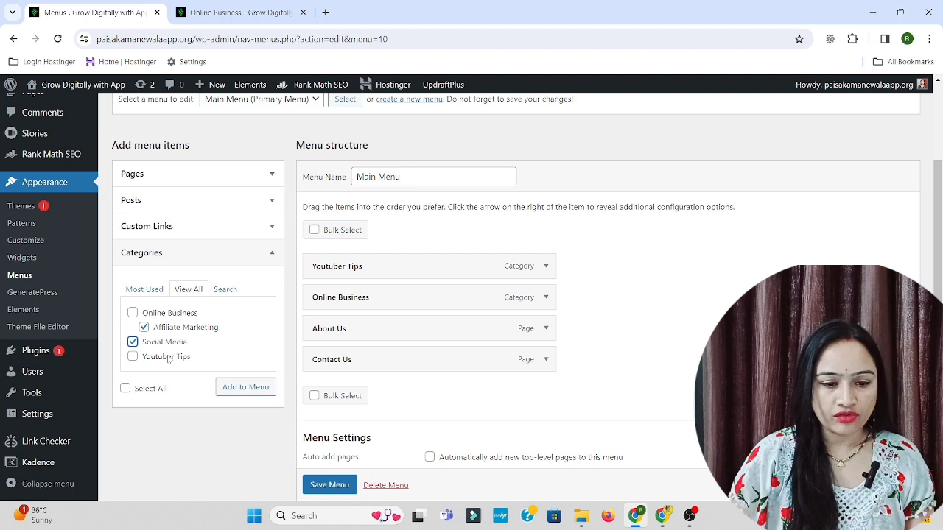
{"action": "left_click", "coordinate": [232, 387]}
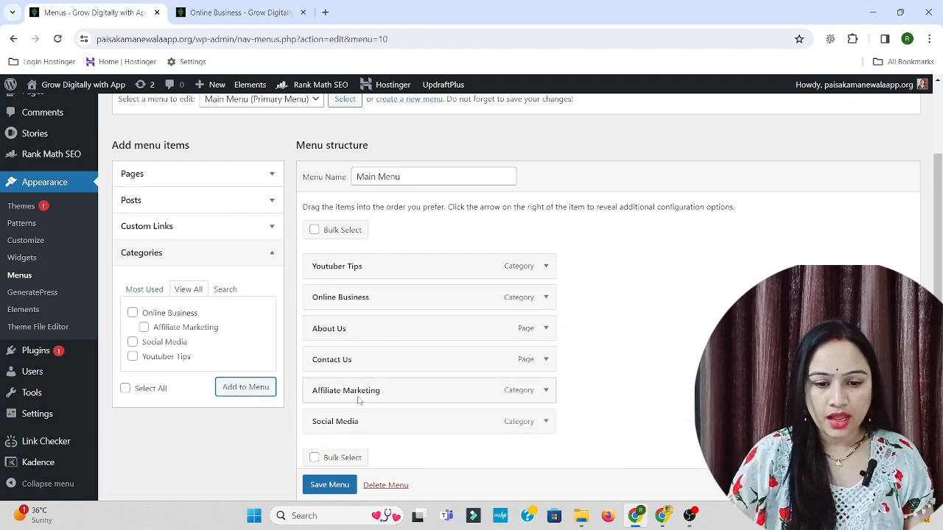
- Nest Affiliate Marketing as a sub item of Online Business, place Social Media first, and save the menu
{"action": "left_click_drag", "start_coordinate": [359, 400], "coordinate": [379, 337]}
{"action": "left_click_drag", "start_coordinate": [373, 429], "coordinate": [372, 274]}
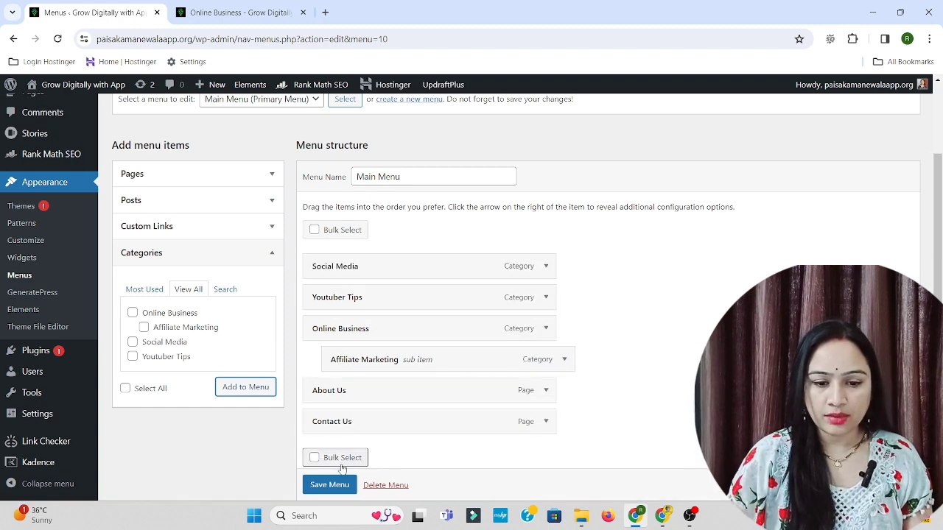
{"action": "scroll", "coordinate": [323, 493], "scroll_direction": "down", "scroll_amount": 1}
{"action": "left_click", "coordinate": [312, 486]}
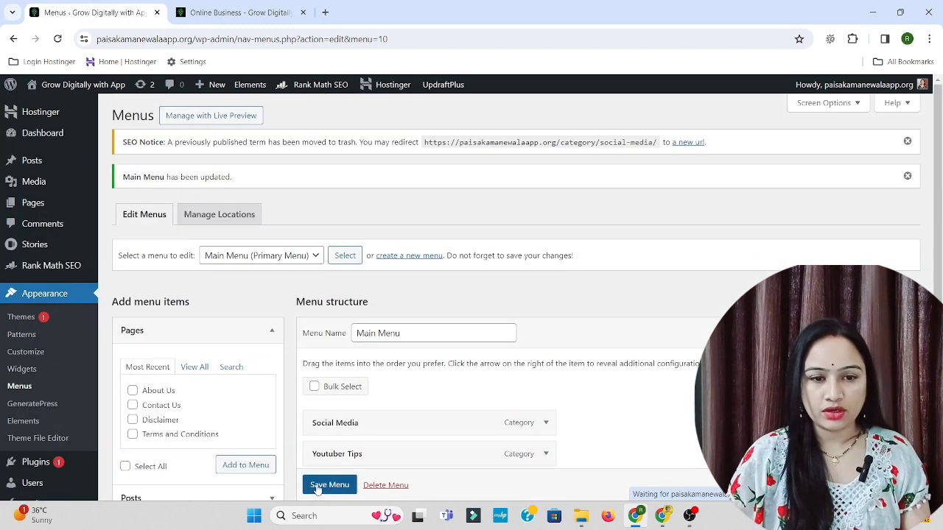
- Reload the live site's Online Business page and check its navigation bar and the Online Business submenu
{"action": "left_click", "coordinate": [219, 7]}
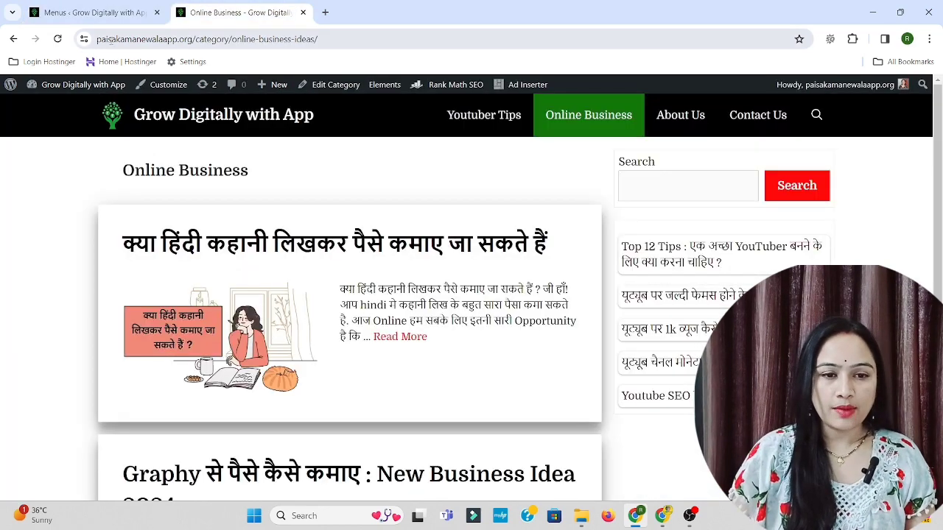
{"action": "left_click", "coordinate": [57, 38]}
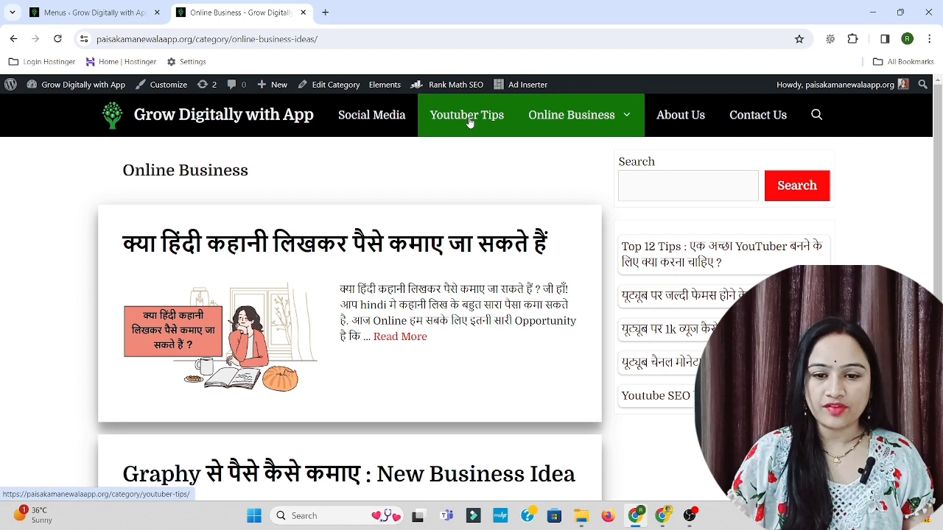
{"action": "mouse_move", "coordinate": [589, 120]}
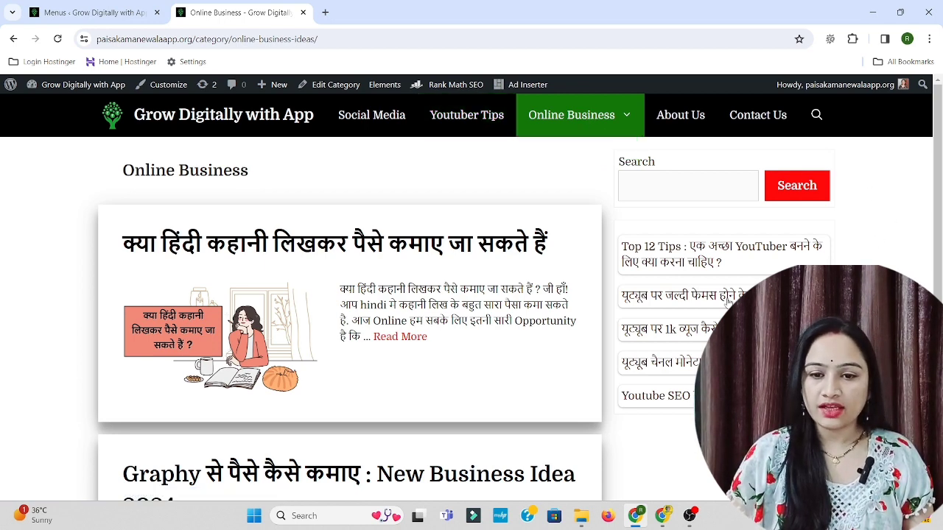
- Open the published "Top 12 Tips" YouTuber post from the site's list of all posts for editing
{"action": "mouse_move", "coordinate": [628, 120]}
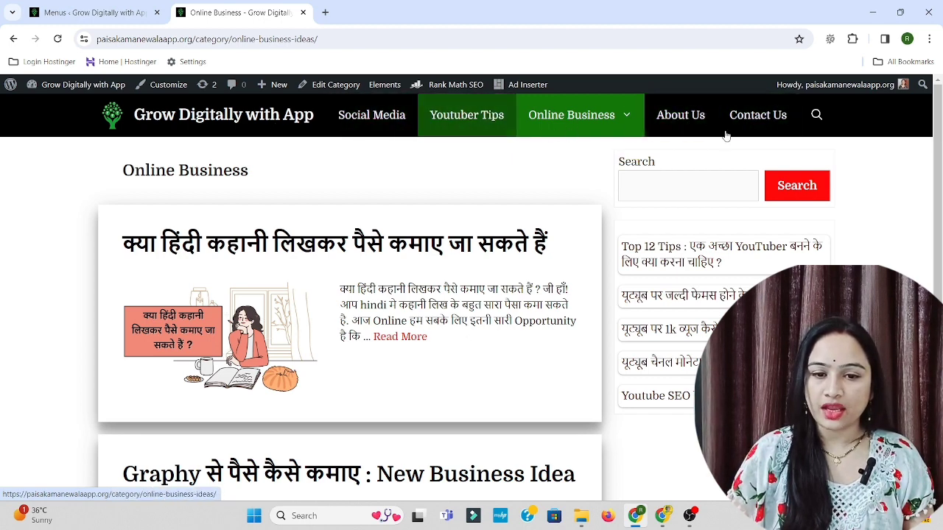
{"action": "left_click", "coordinate": [85, 15]}
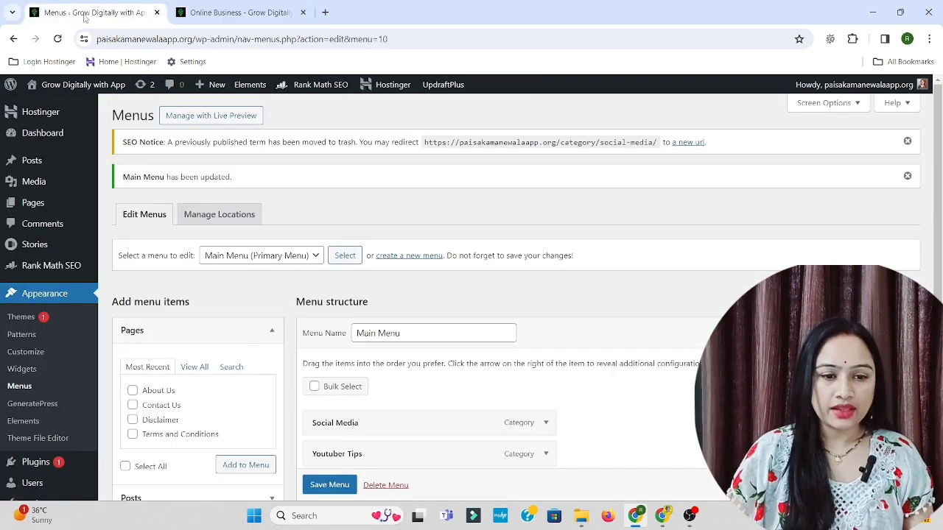
{"action": "mouse_move", "coordinate": [32, 160]}
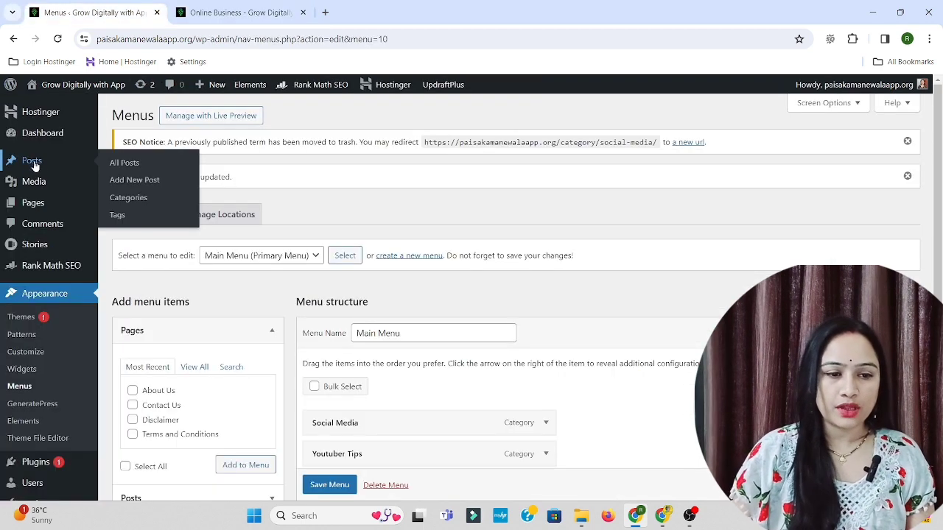
{"action": "left_click", "coordinate": [137, 162]}
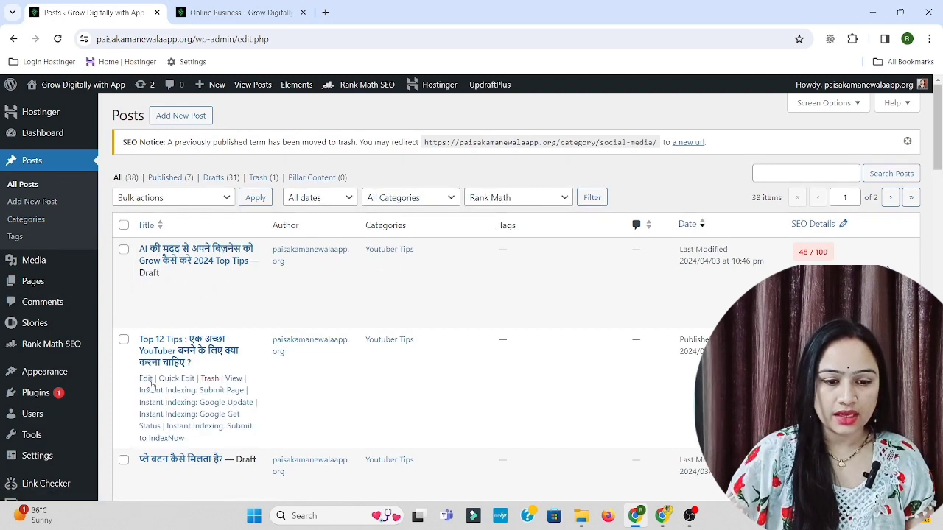
{"action": "left_click", "coordinate": [147, 379]}
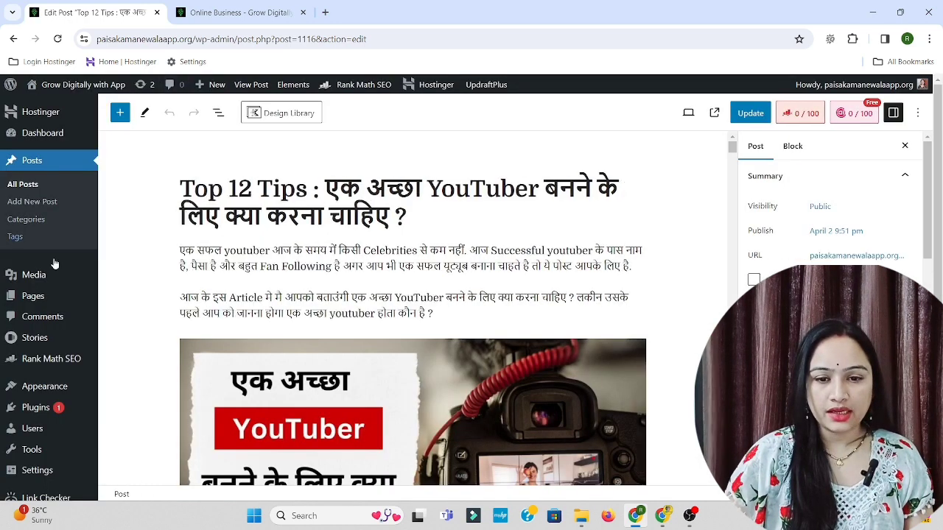
- Show the post's settings in the editor and go down to its Categories section
{"action": "left_click", "coordinate": [893, 112]}
{"action": "left_click", "coordinate": [893, 112]}
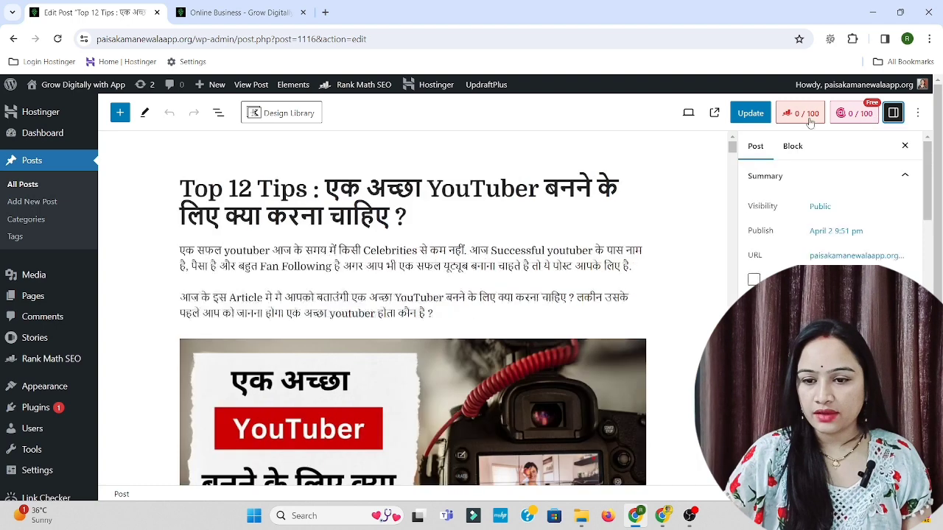
{"action": "left_click", "coordinate": [801, 113]}
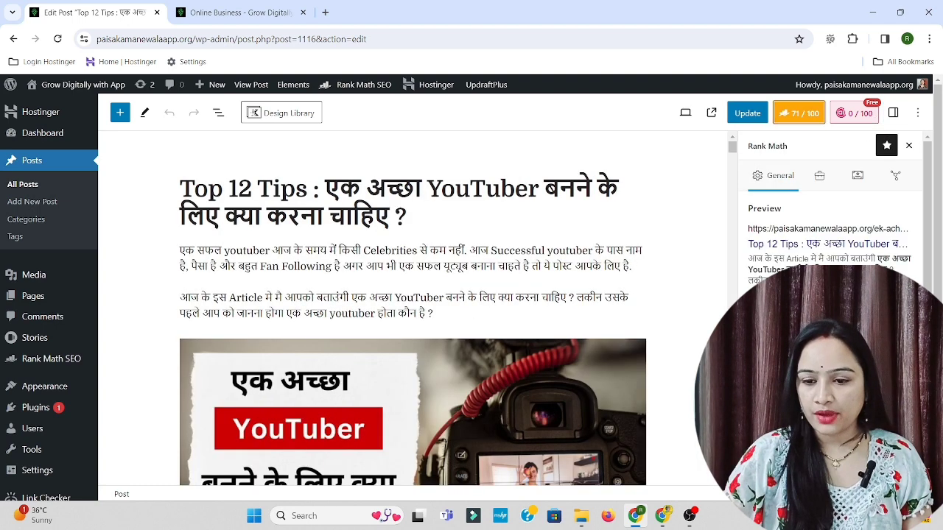
{"action": "left_click", "coordinate": [894, 113]}
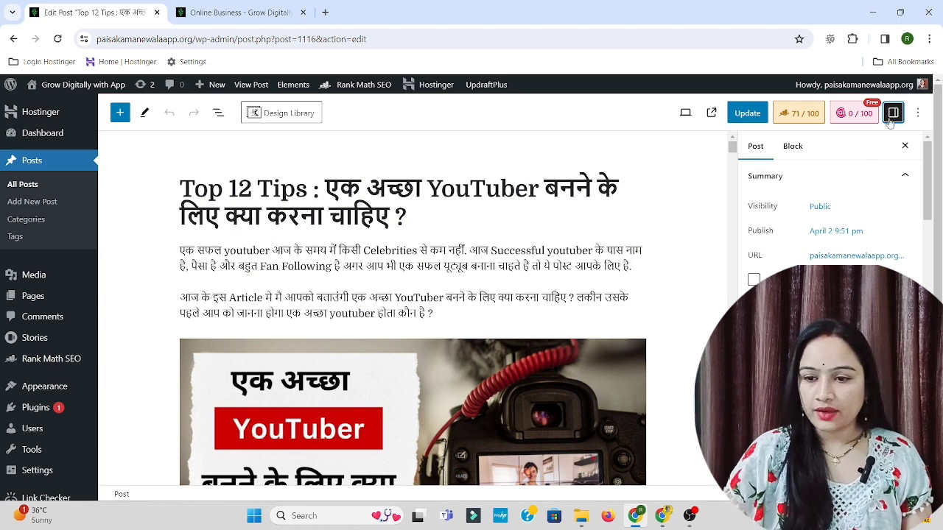
{"action": "left_click_drag", "start_coordinate": [925, 207], "coordinate": [930, 248]}
{"action": "mouse_move", "coordinate": [927, 212]}
{"action": "left_mouse_down"}
{"action": "mouse_move", "coordinate": [926, 179]}
{"action": "mouse_move", "coordinate": [915, 216]}
{"action": "left_mouse_up"}
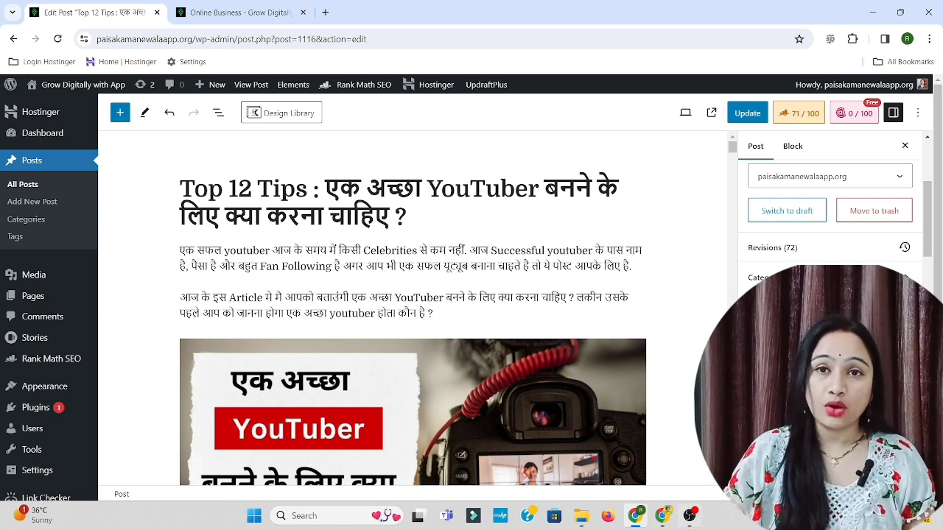
- Switch to the YouTube channel's Videos page, browse the uploaded videos, and return to the WordPress post editor
{"action": "left_click", "coordinate": [667, 518]}
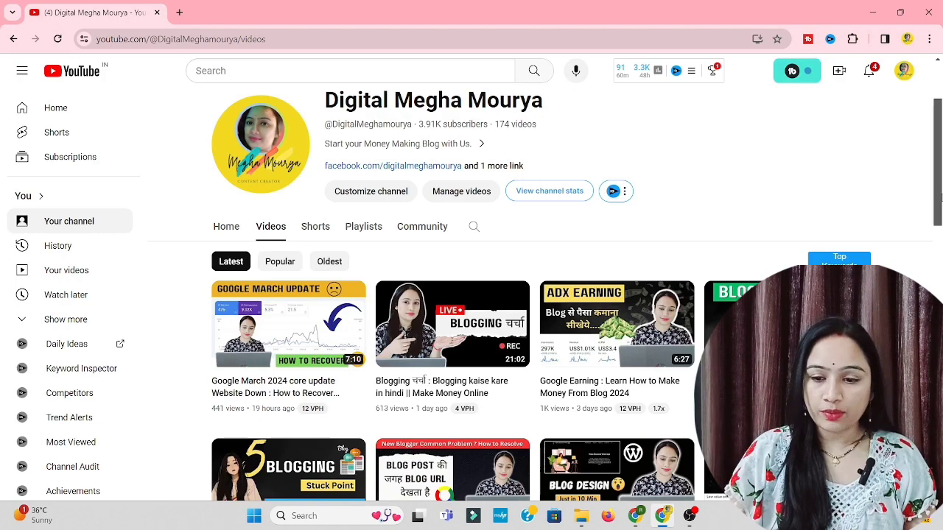
{"action": "left_click_drag", "start_coordinate": [939, 190], "coordinate": [940, 255]}
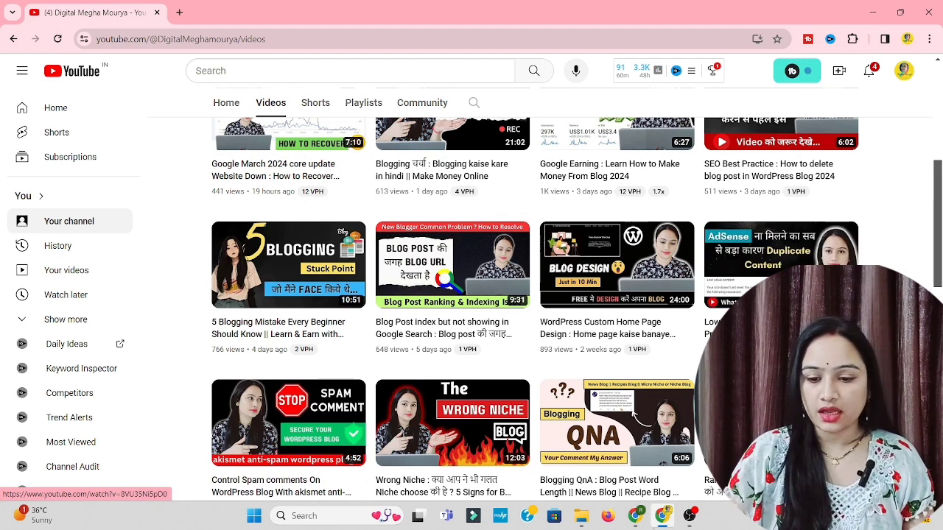
{"action": "left_click", "coordinate": [662, 521]}
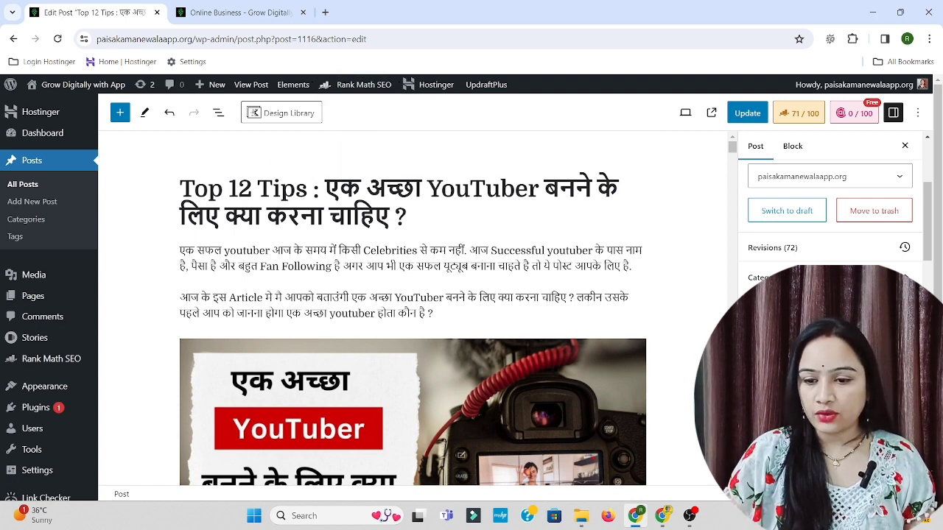
- Update the "Top 12 Tips" post and review its title and the categories assigned to it
{"action": "left_click", "coordinate": [747, 113]}
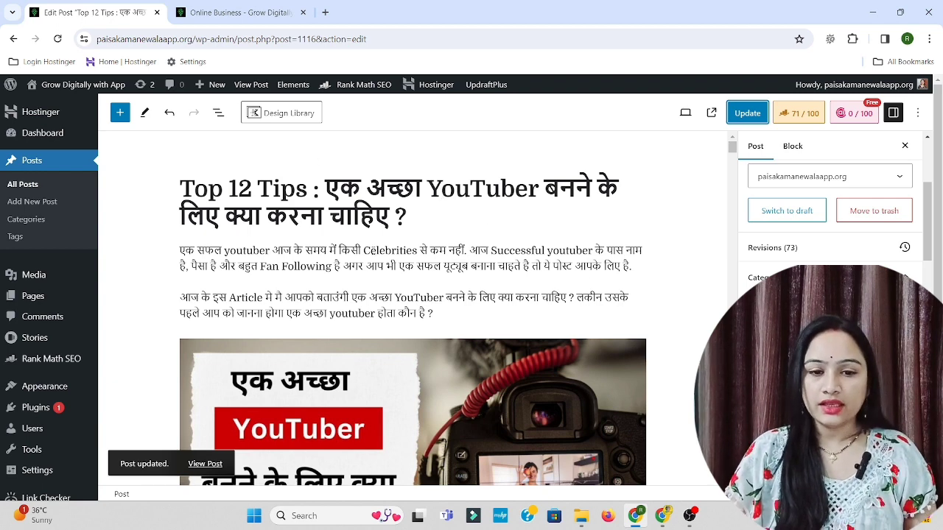
{"action": "left_click_drag", "start_coordinate": [328, 183], "coordinate": [413, 215]}
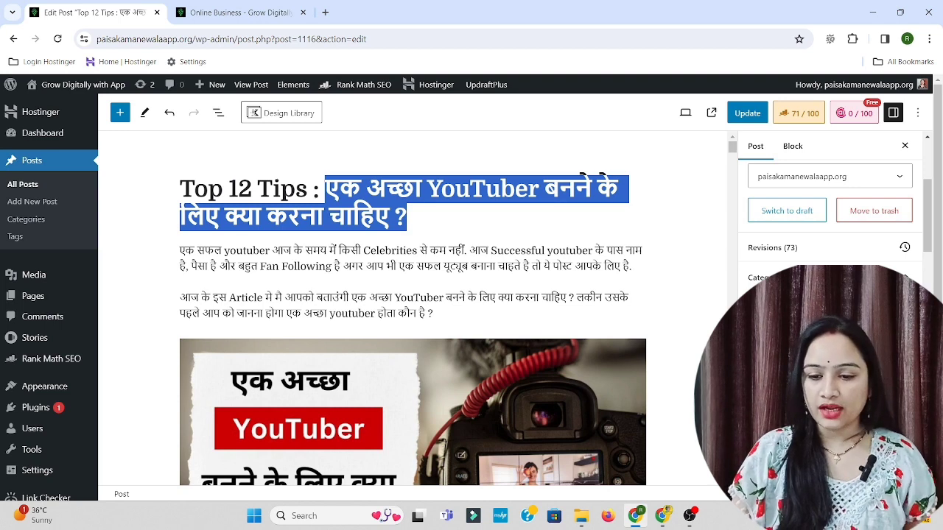
{"action": "left_click", "coordinate": [433, 215]}
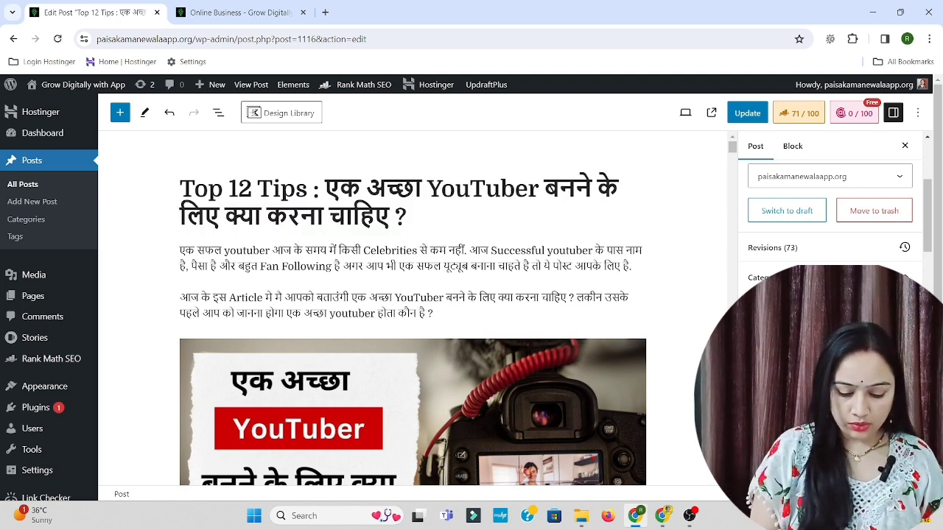
{"action": "scroll", "coordinate": [830, 221], "scroll_direction": "down", "scroll_amount": 1}
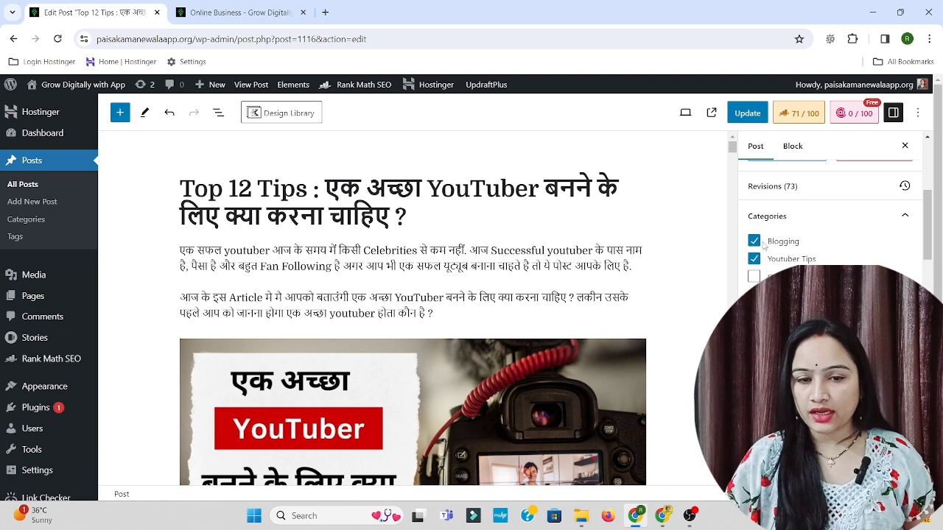
- Open the site's Categories page in a new tab while keeping the post editor open
{"action": "right_click", "coordinate": [28, 224]}
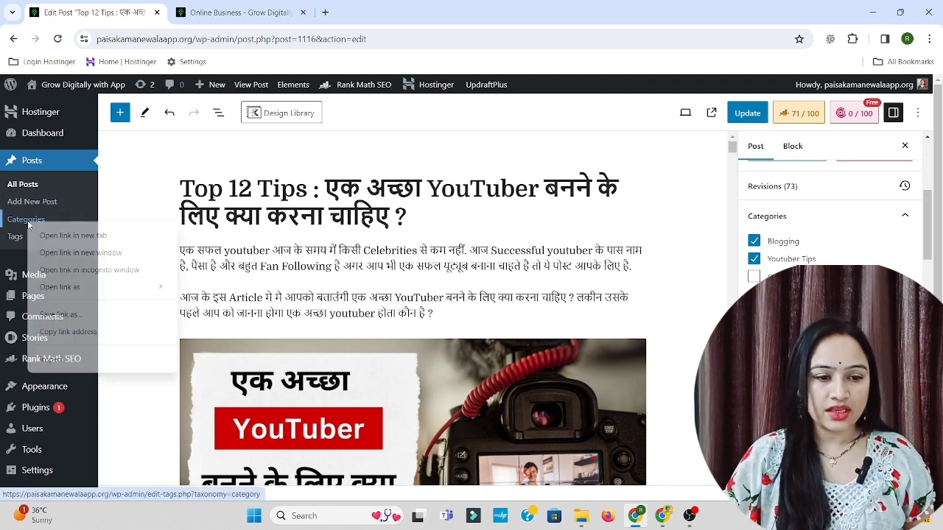
{"action": "left_click", "coordinate": [72, 235]}
{"action": "left_click", "coordinate": [221, 13]}
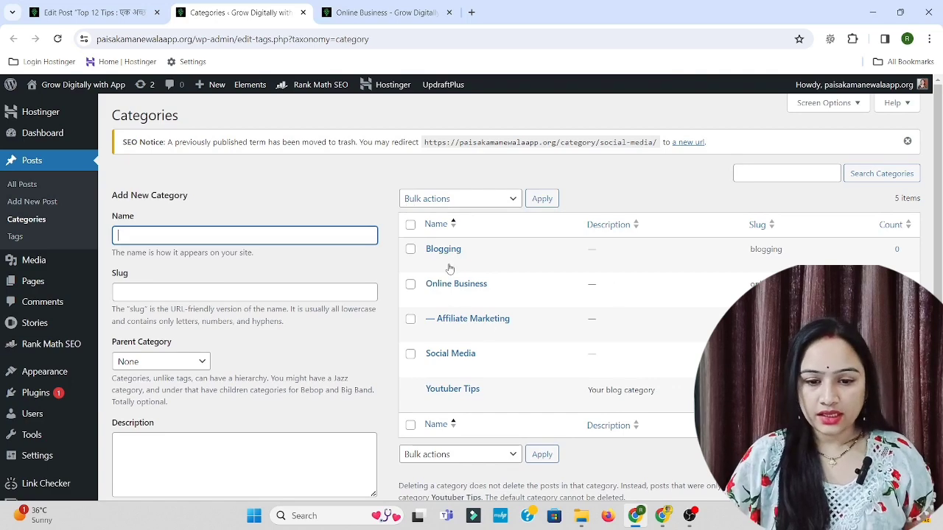
{"action": "left_click", "coordinate": [81, 9]}
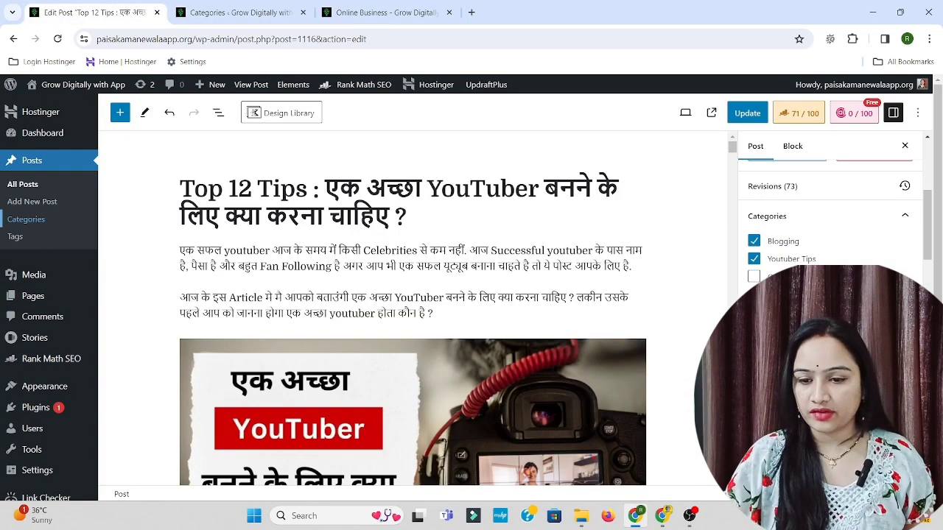
{"action": "left_click", "coordinate": [236, 12]}
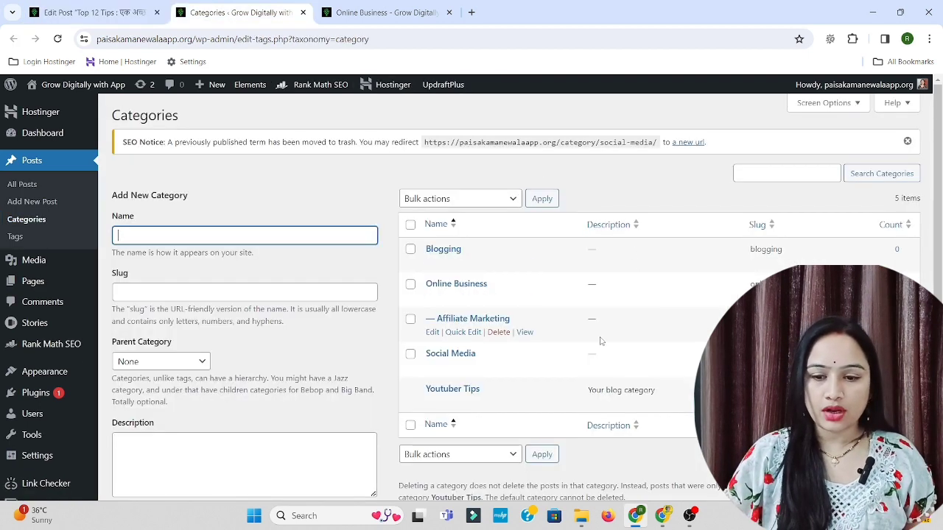
- Permanently delete the Blogging, Affiliate Marketing and Social Media categories from the site
{"action": "left_click", "coordinate": [498, 262]}
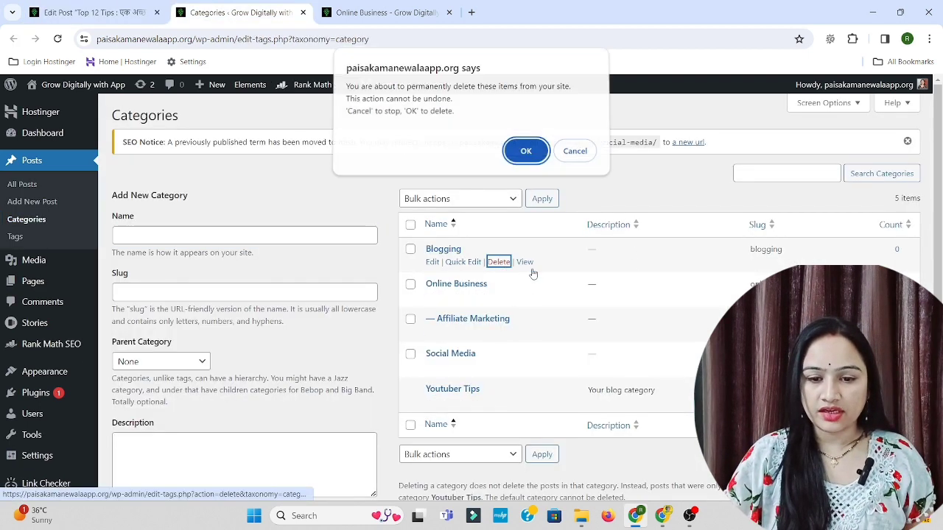
{"action": "left_click", "coordinate": [526, 154]}
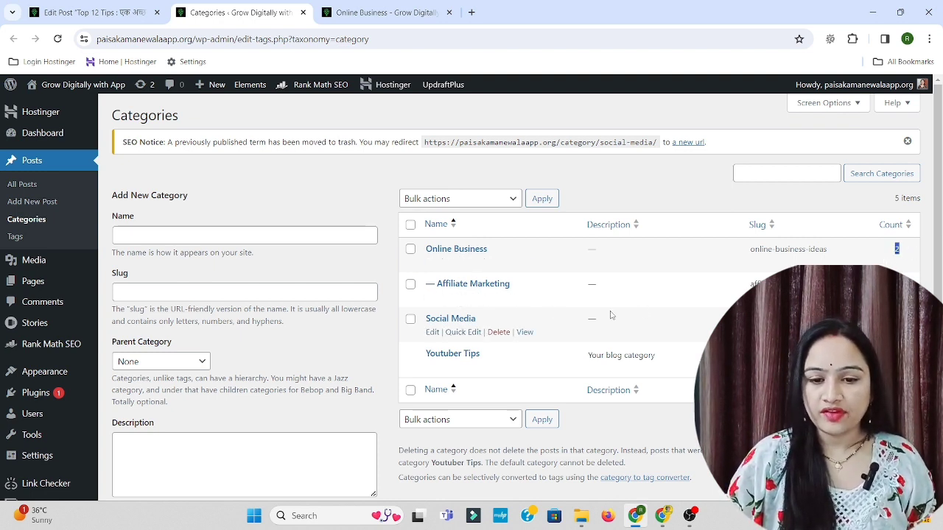
{"action": "left_click", "coordinate": [498, 299]}
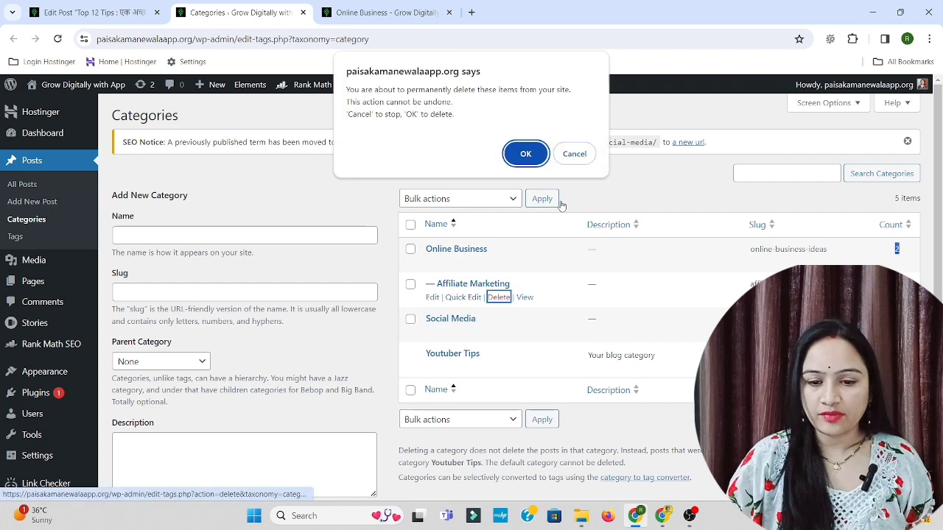
{"action": "left_click", "coordinate": [526, 154]}
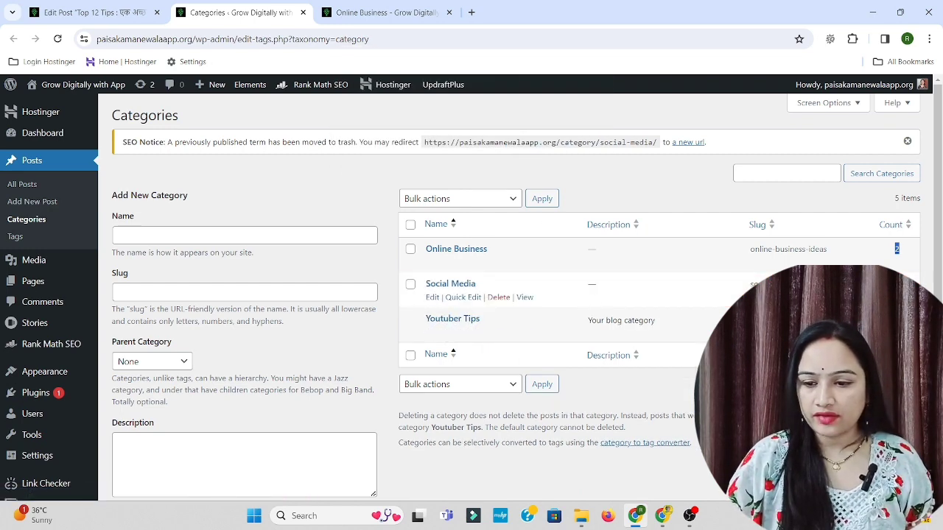
{"action": "left_click_drag", "start_coordinate": [832, 301], "coordinate": [712, 306]}
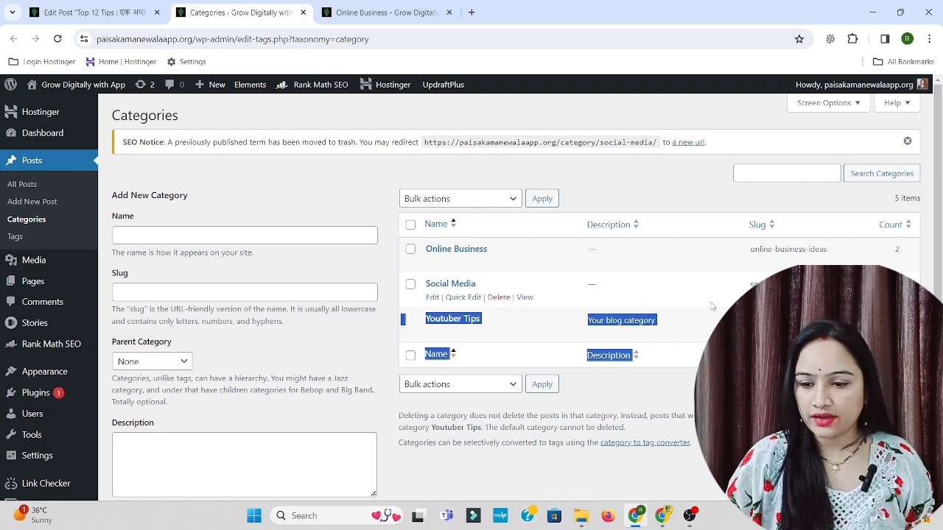
{"action": "left_click", "coordinate": [499, 297]}
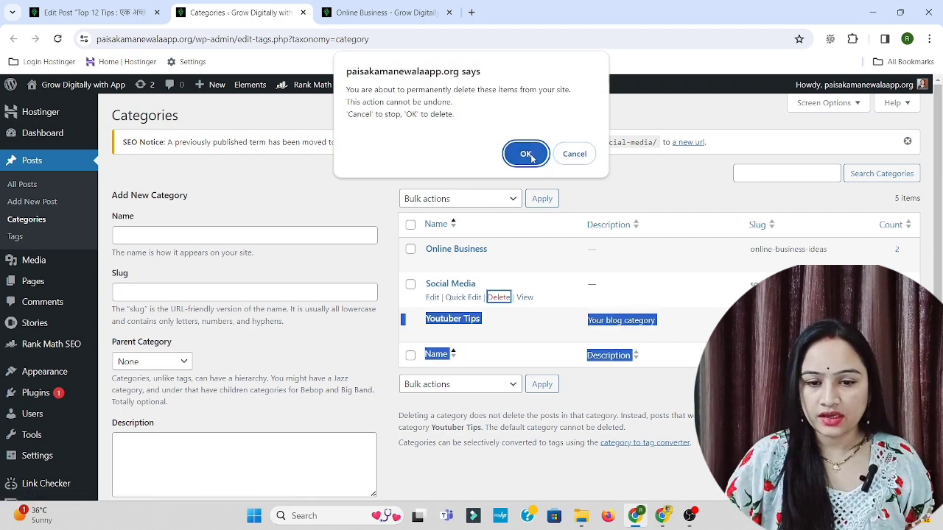
{"action": "left_click", "coordinate": [528, 156]}
{"action": "left_click", "coordinate": [644, 121]}
{"action": "mouse_move", "coordinate": [471, 285]}
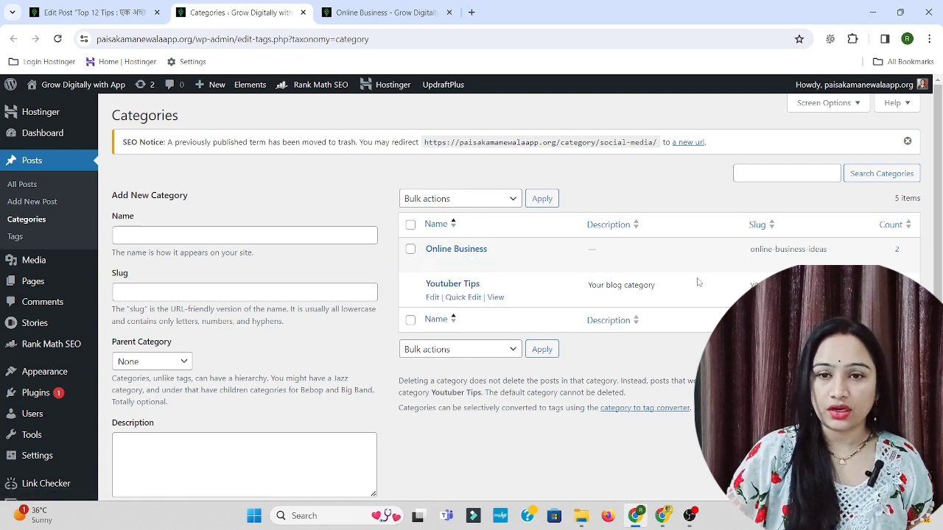
- Reload the live Online Business page, check its navigation bar for the deleted categories, and return to the post editor
{"action": "left_click", "coordinate": [96, 13]}
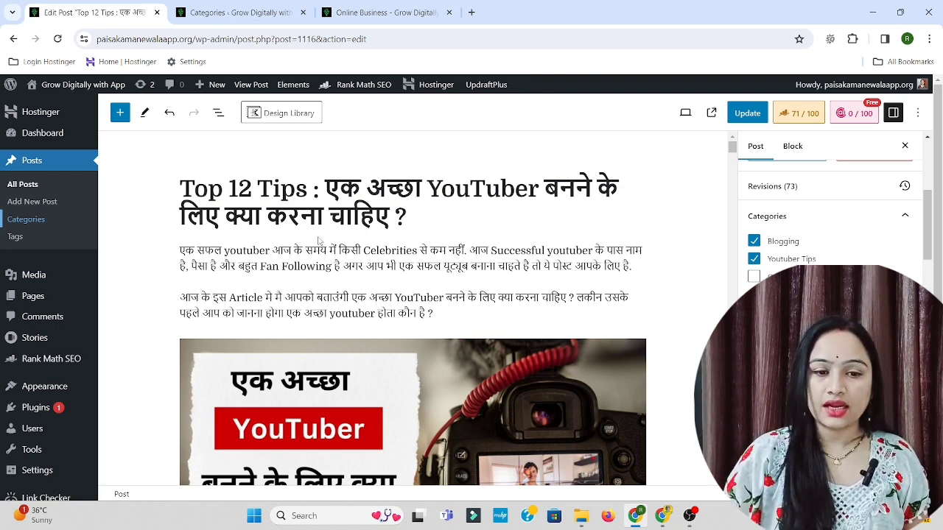
{"action": "left_click", "coordinate": [383, 12]}
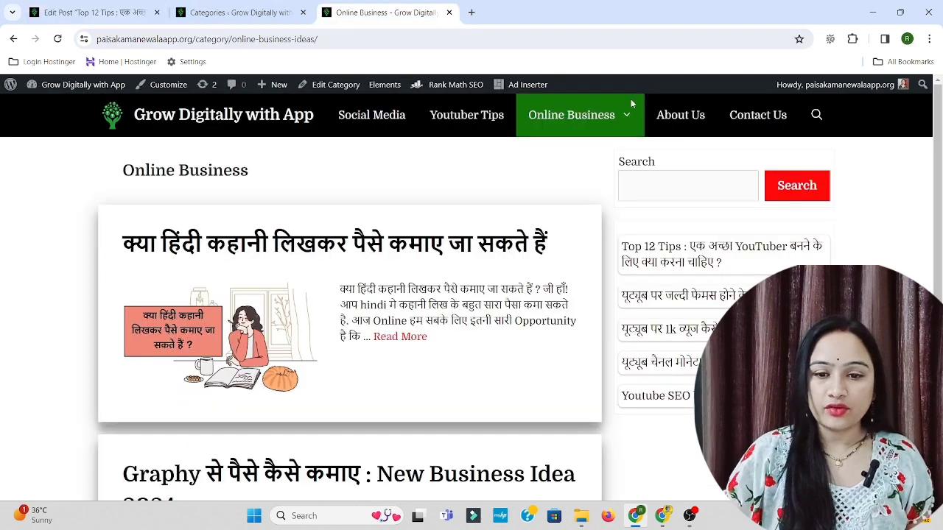
{"action": "left_click", "coordinate": [57, 38]}
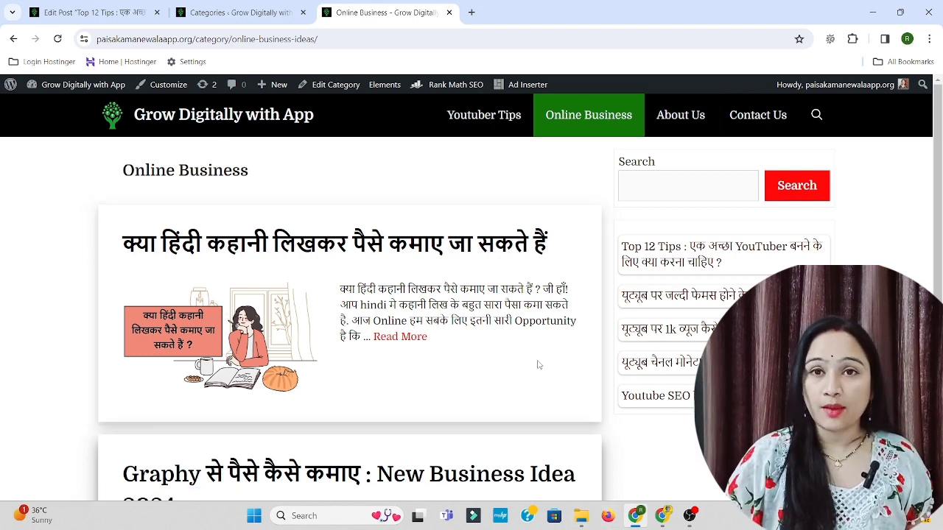
{"action": "left_click", "coordinate": [95, 13]}
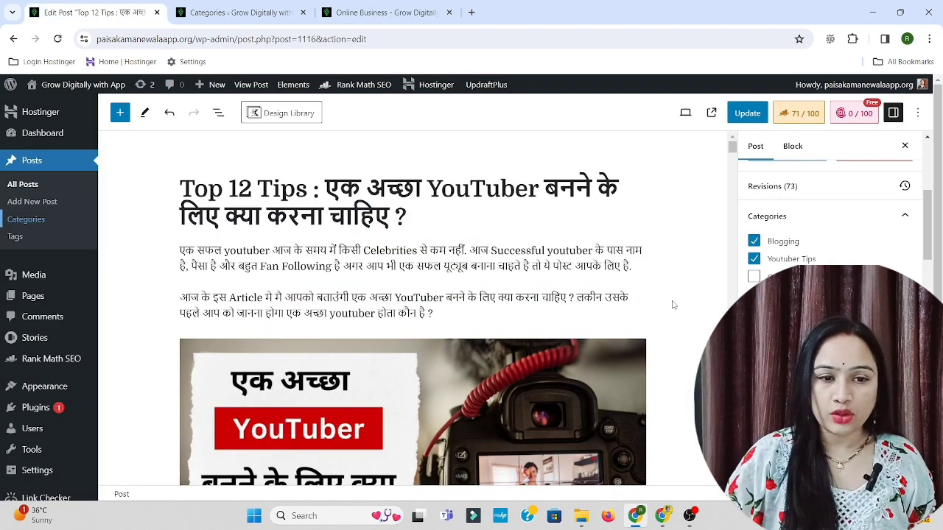